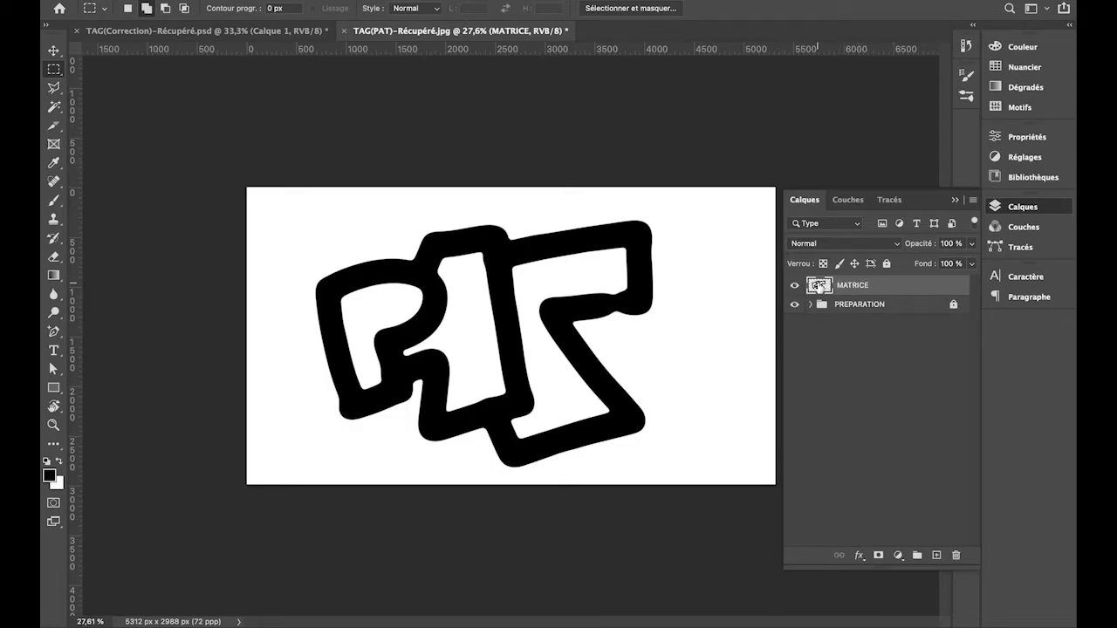
Step: Switch the layer list to medium-sized thumbnails
right_click(850, 288)
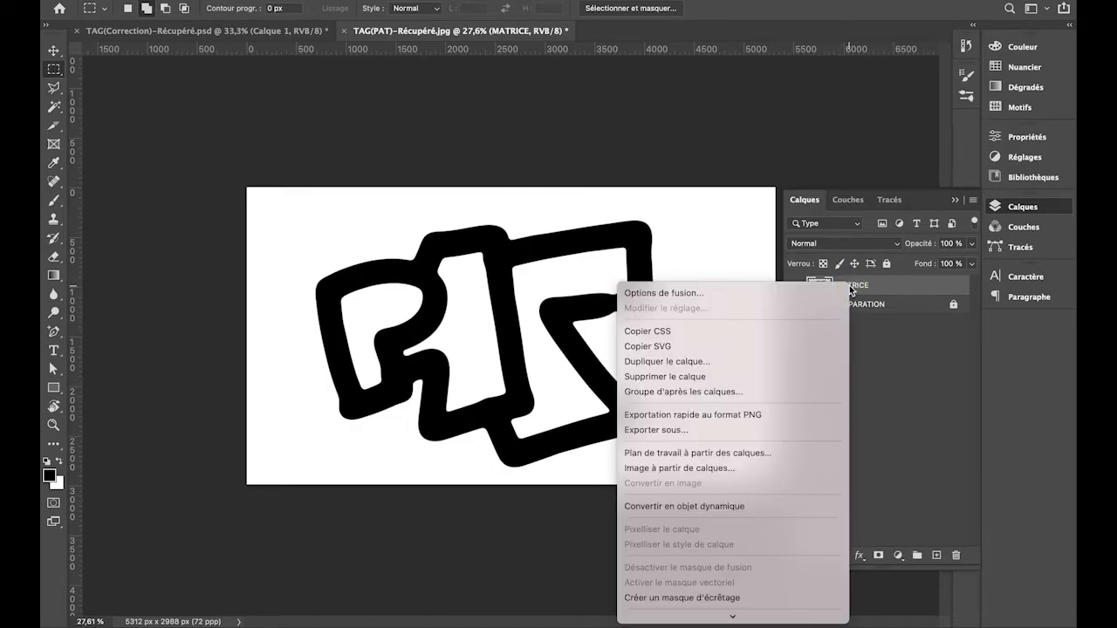
click(884, 369)
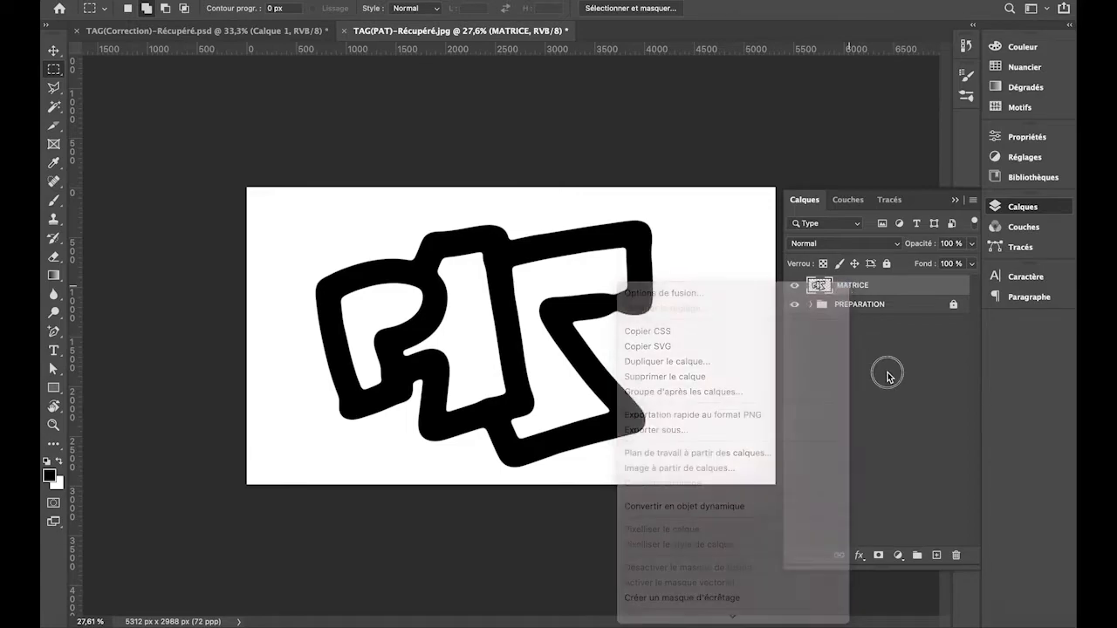
right_click(817, 291)
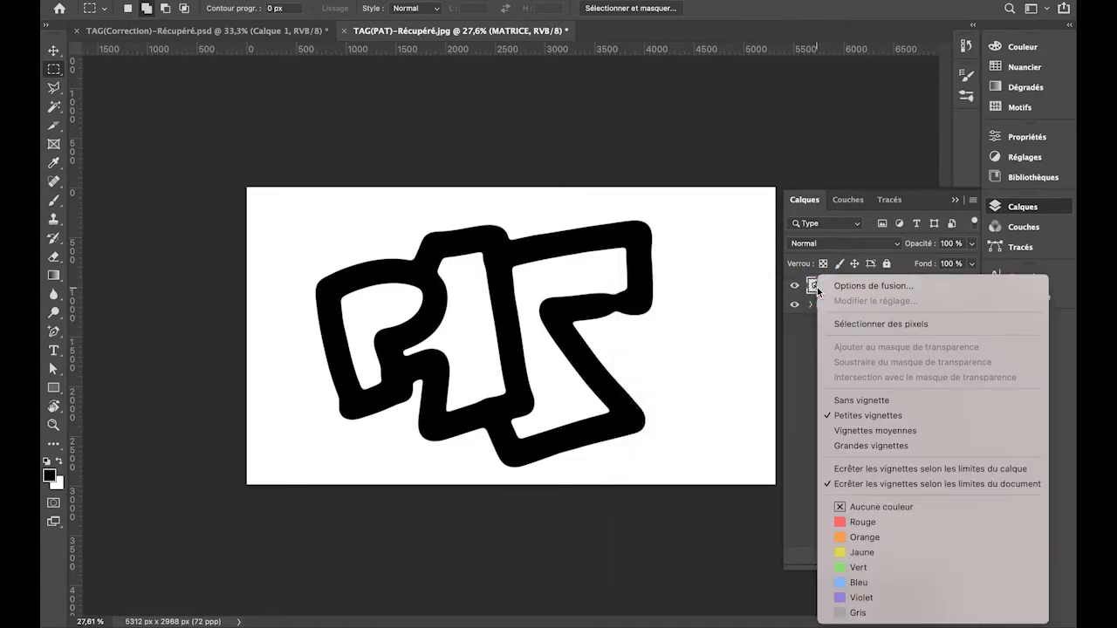
click(842, 431)
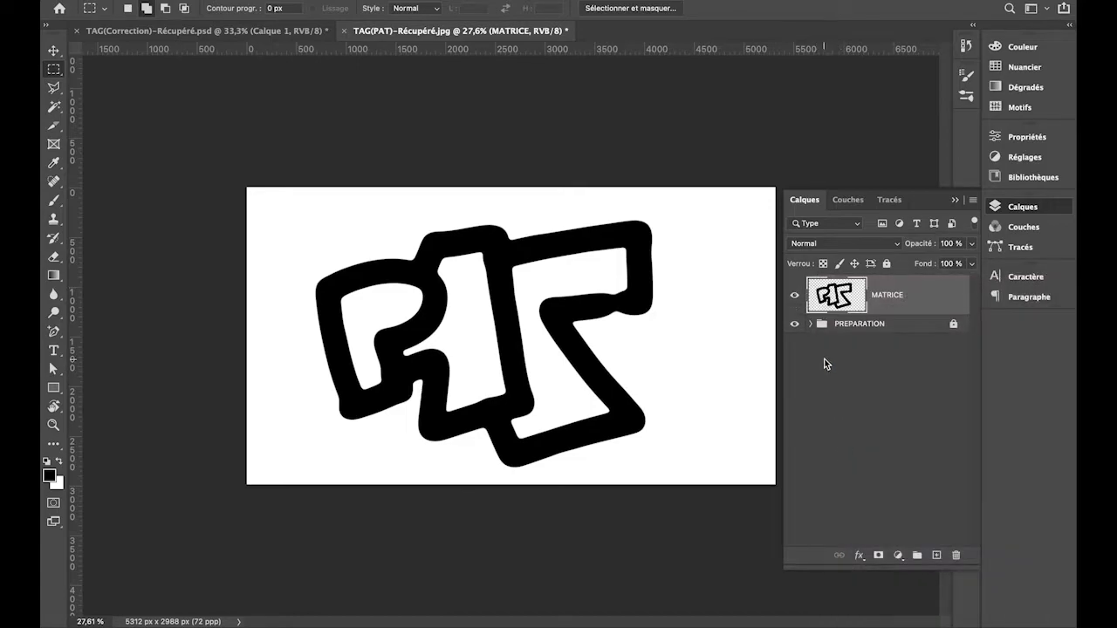
Step: Examine the contents of the PREPARATION group, collapse it again and select the group
click(811, 324)
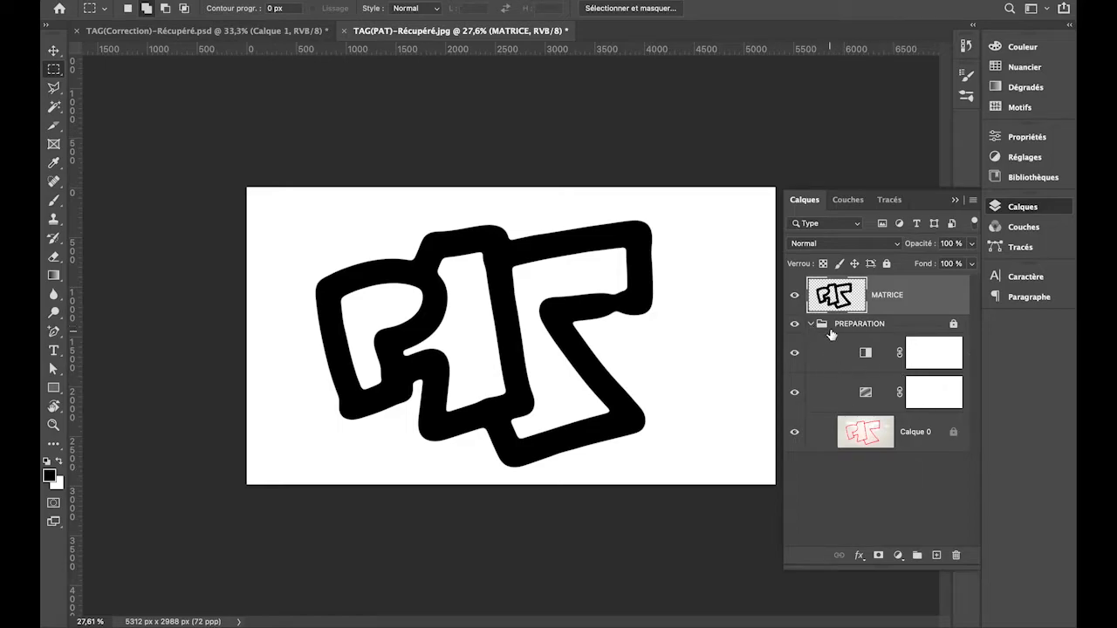
click(811, 325)
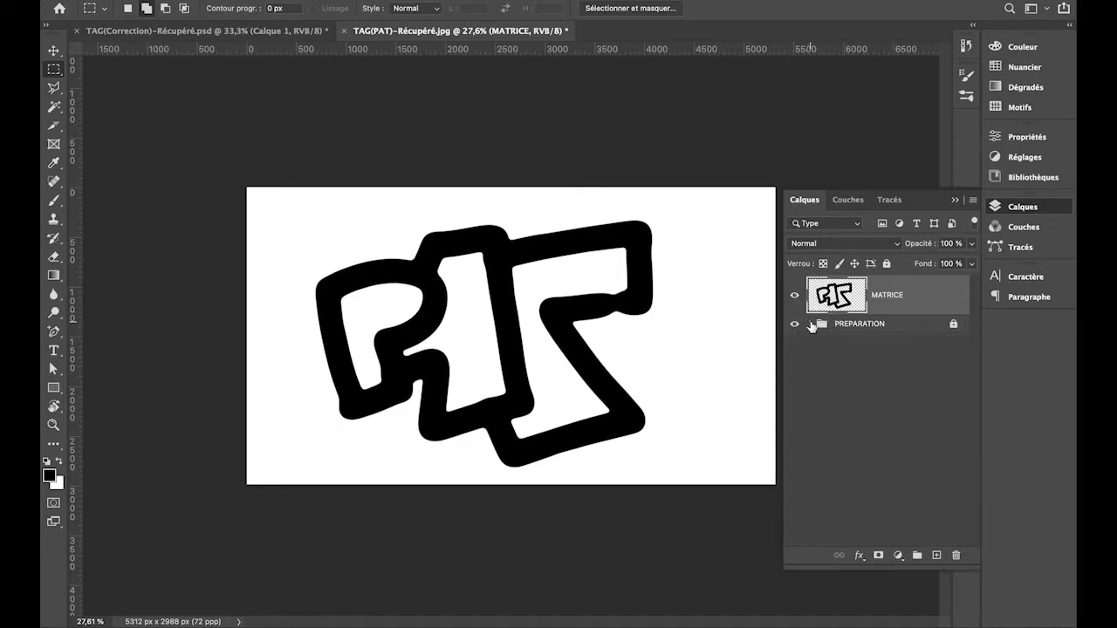
click(882, 324)
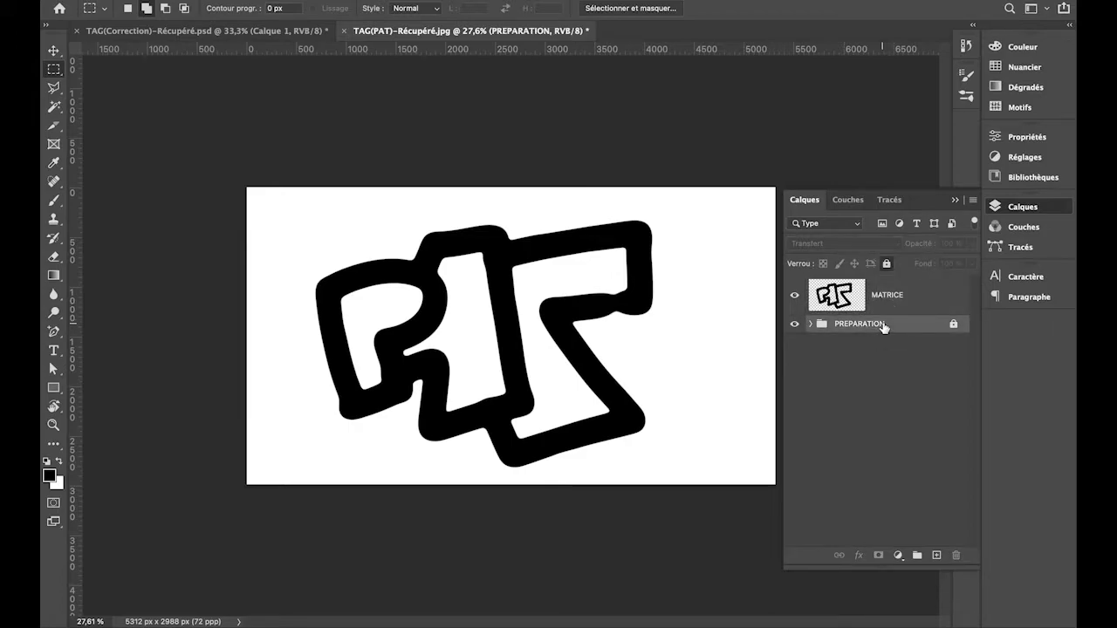
Step: Place the TrameBois (2).JPG wood texture from the Tag folder into the document above the MATRICE layer
click(883, 298)
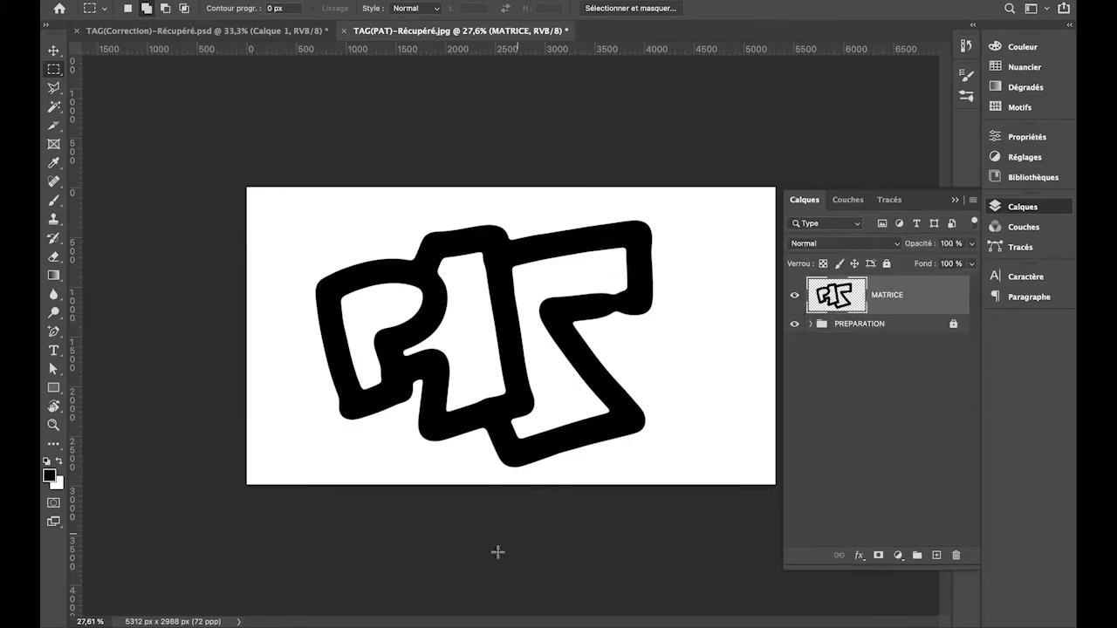
mouse_move(424, 611)
key(super+Tab)
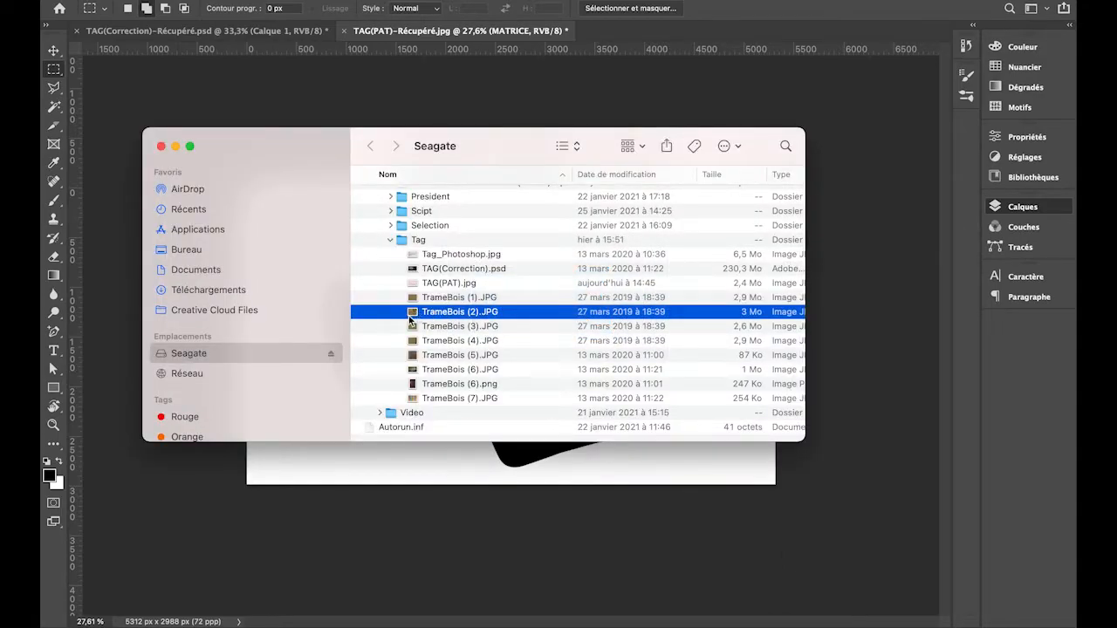
drag(412, 318, 382, 465)
drag(433, 314, 326, 573)
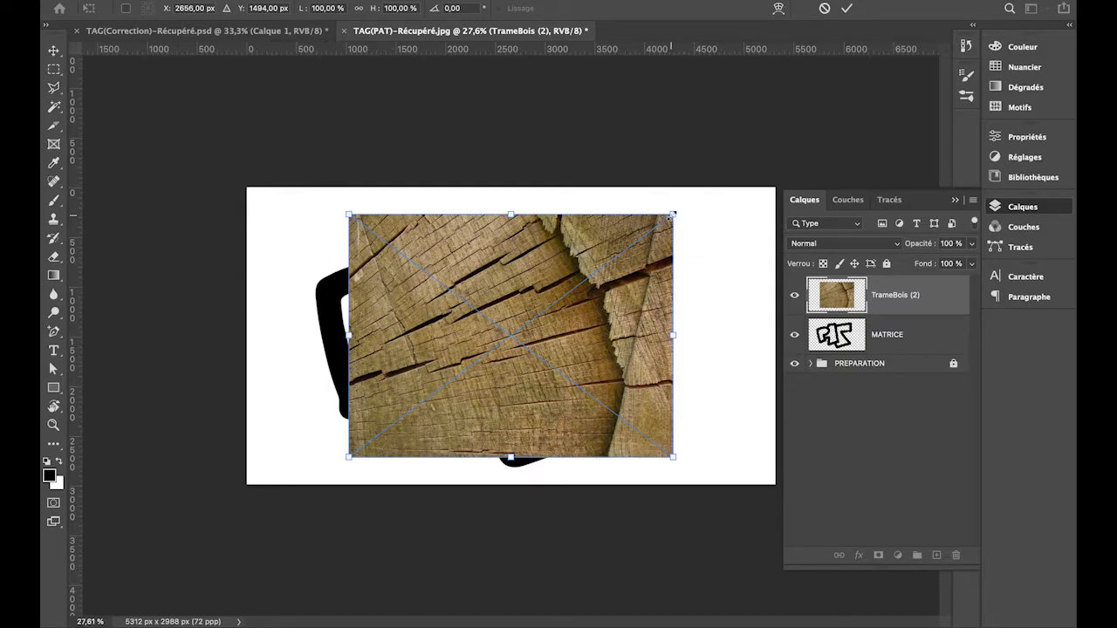
Step: Stretch the placed wood texture non-proportionally so it fills the whole canvas, and commit the transformation
drag(672, 214, 774, 187)
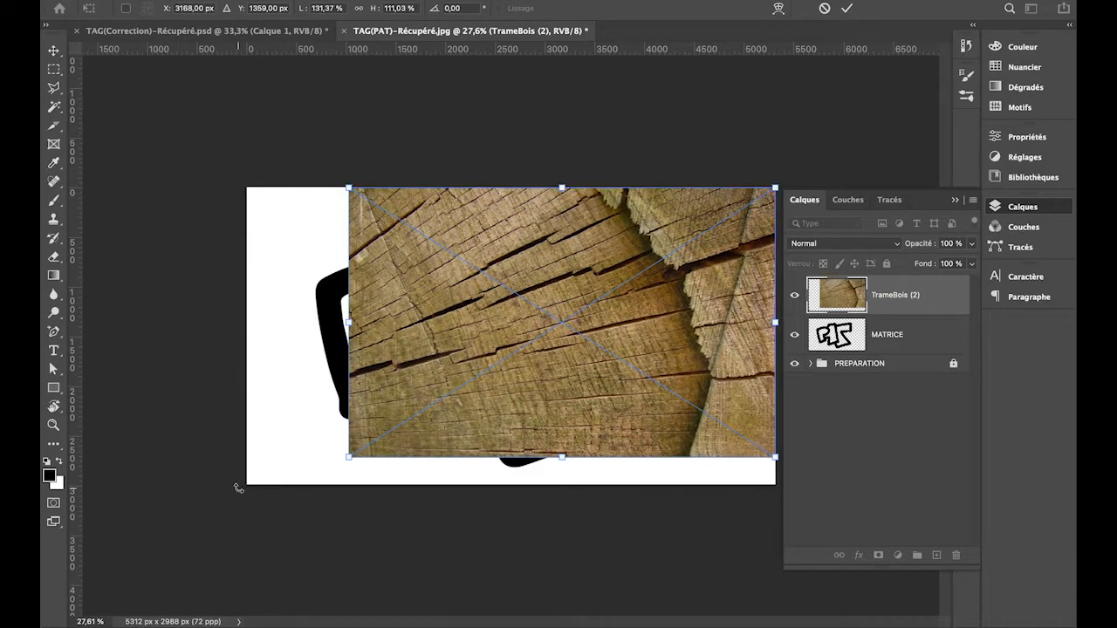
drag(350, 455, 251, 479)
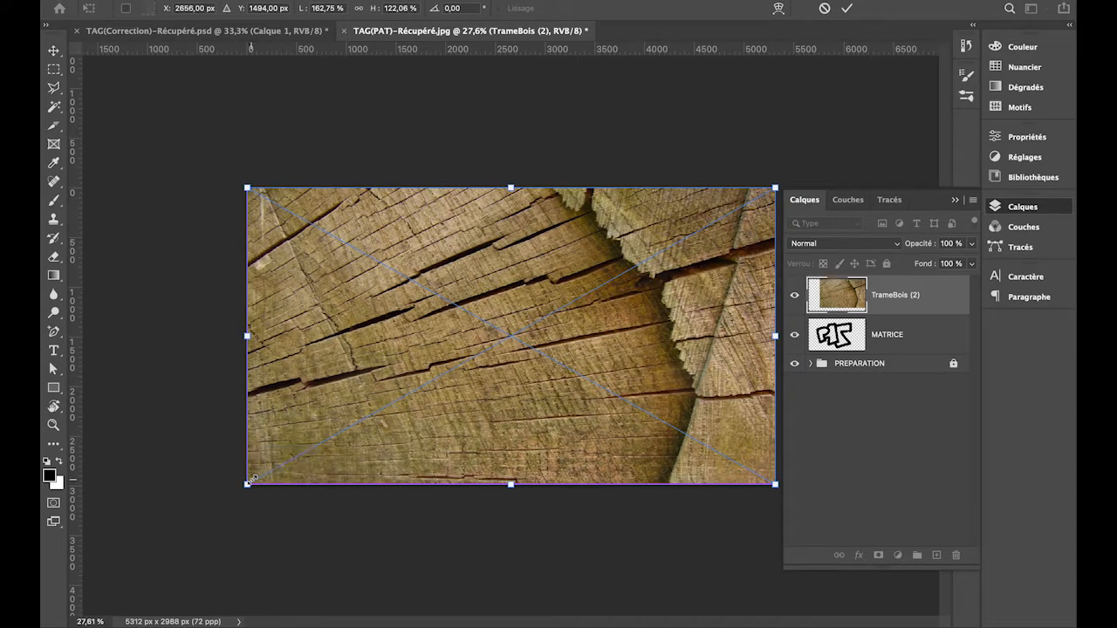
key(Return)
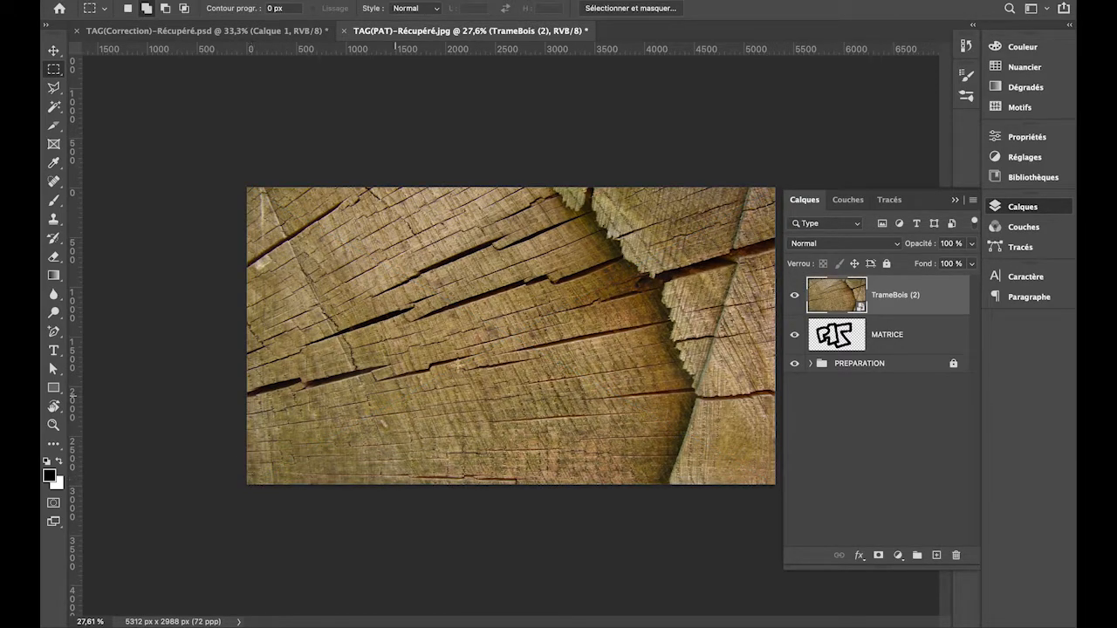
Step: Rasterize the TrameBois (2) layer
right_click(903, 304)
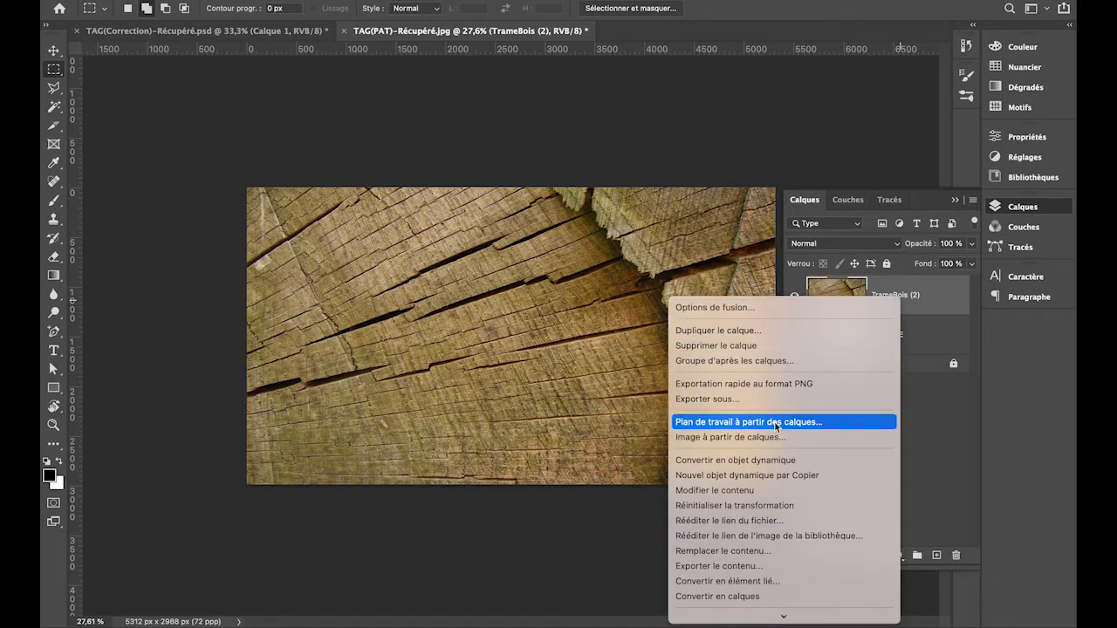
scroll(775, 428, down, 5)
scroll(774, 422, down, 4)
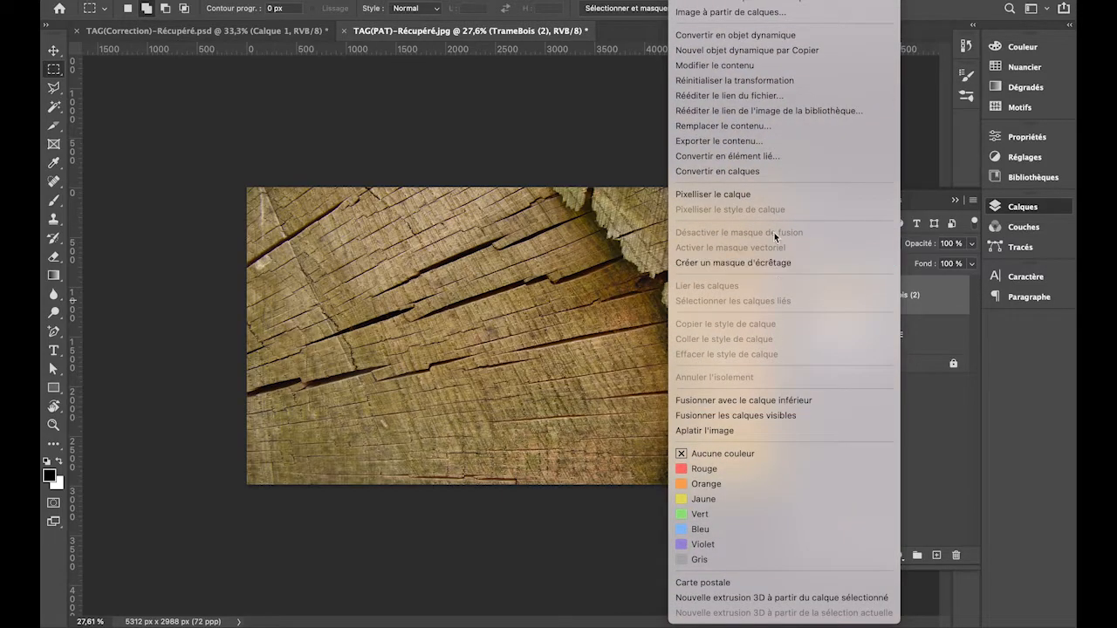
click(723, 196)
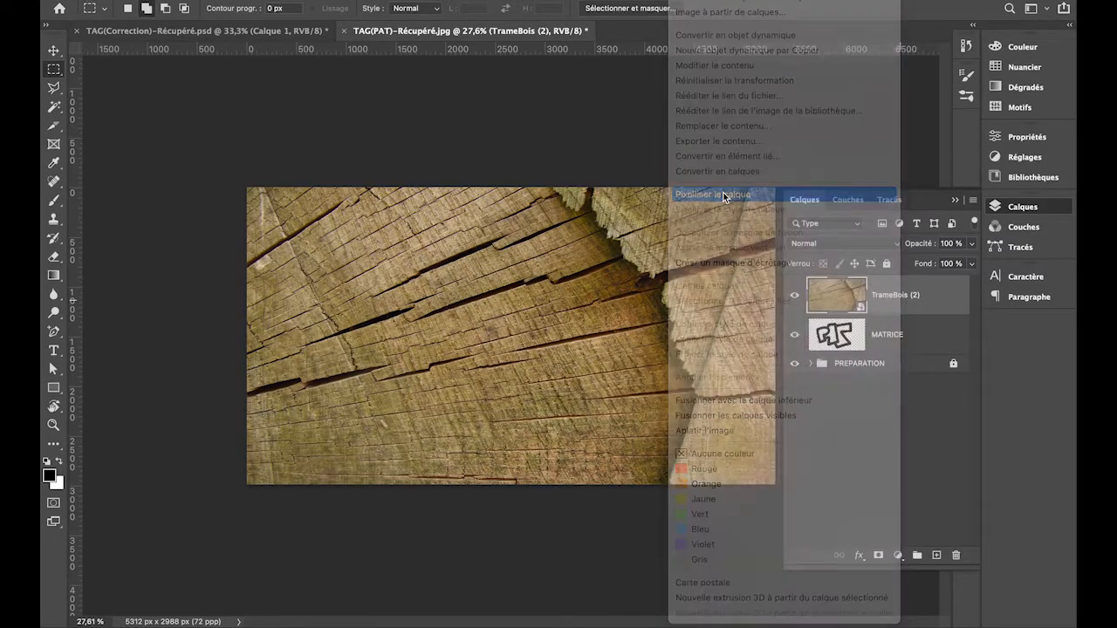
Step: Rename the TrameBois (2) layer as OMBRE
double_click(898, 297)
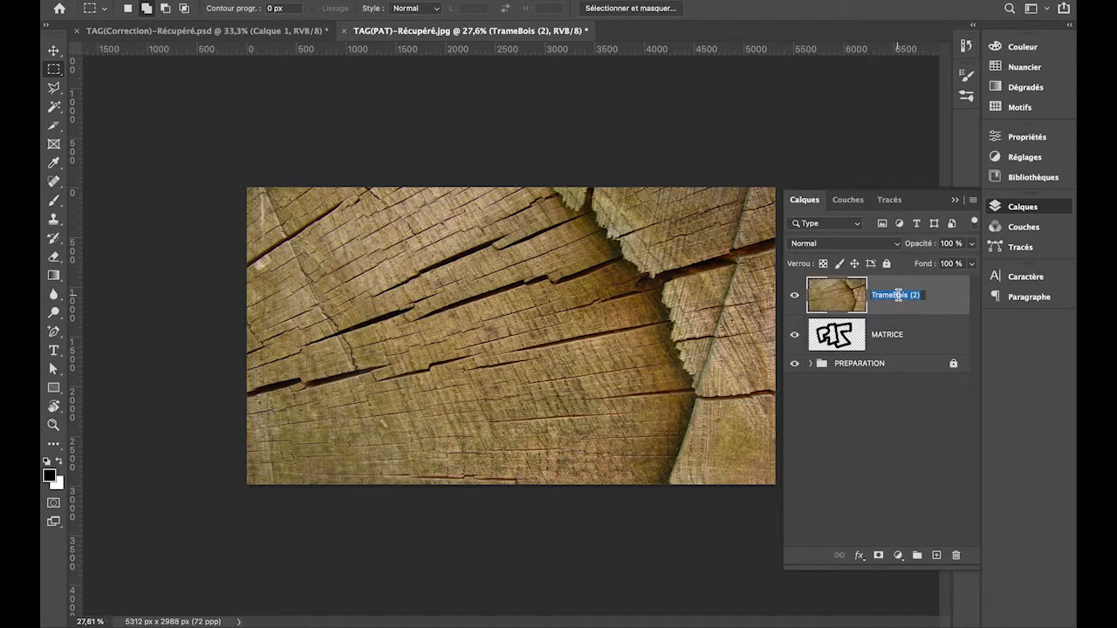
text(C)
text(MBRE)
key(Return)
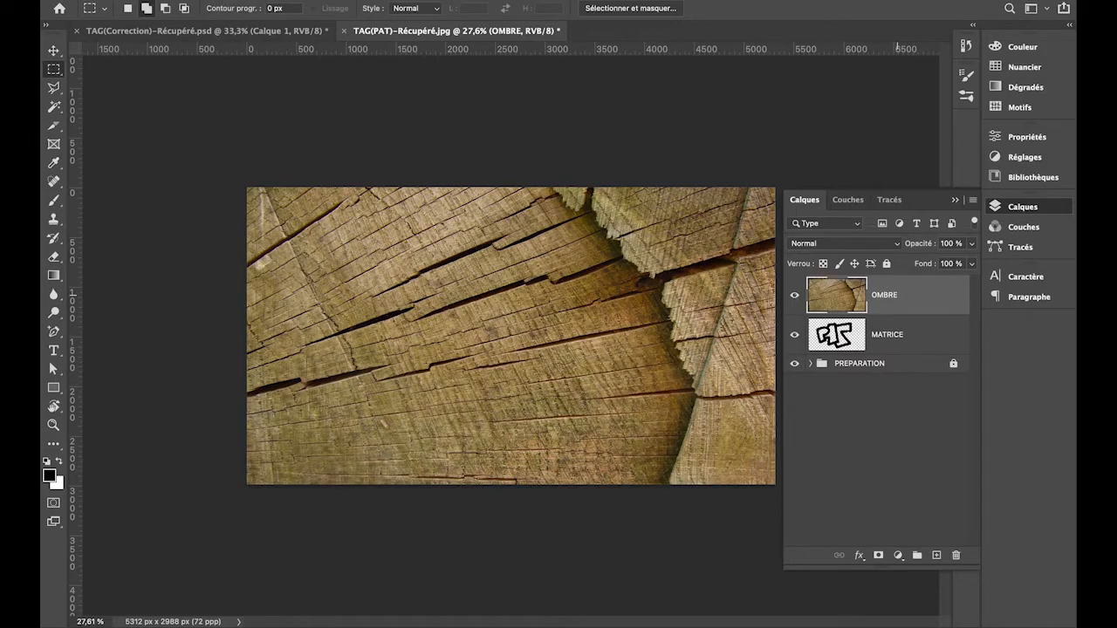
Step: Duplicate the OMBRE layer and name the copy TAG
drag(908, 296, 936, 555)
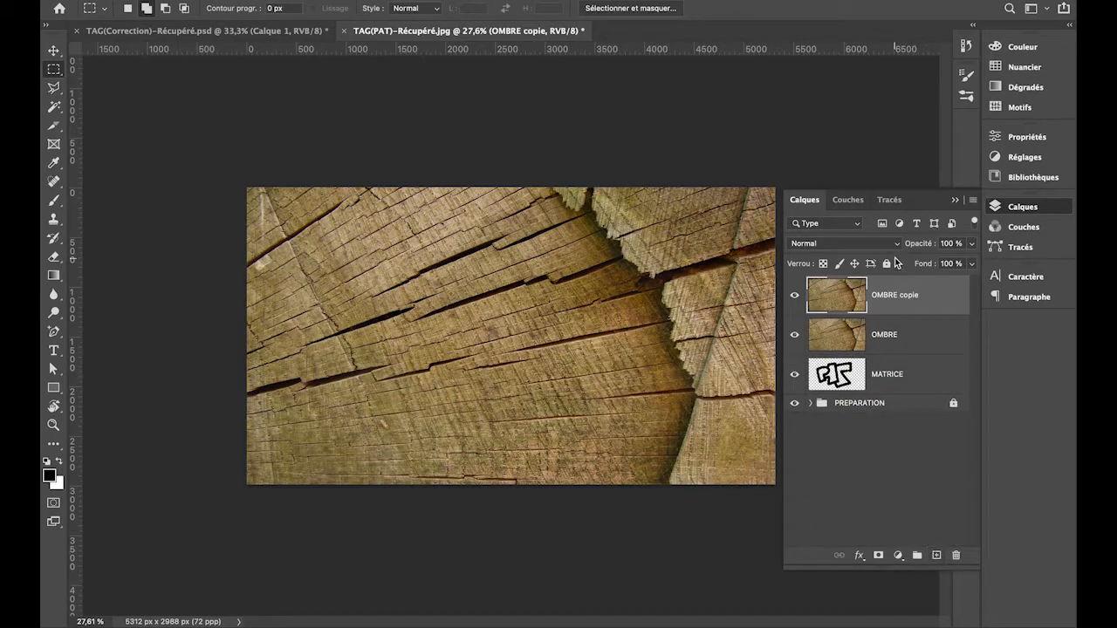
double_click(885, 295)
text(TAG)
key(Return)
click(919, 343)
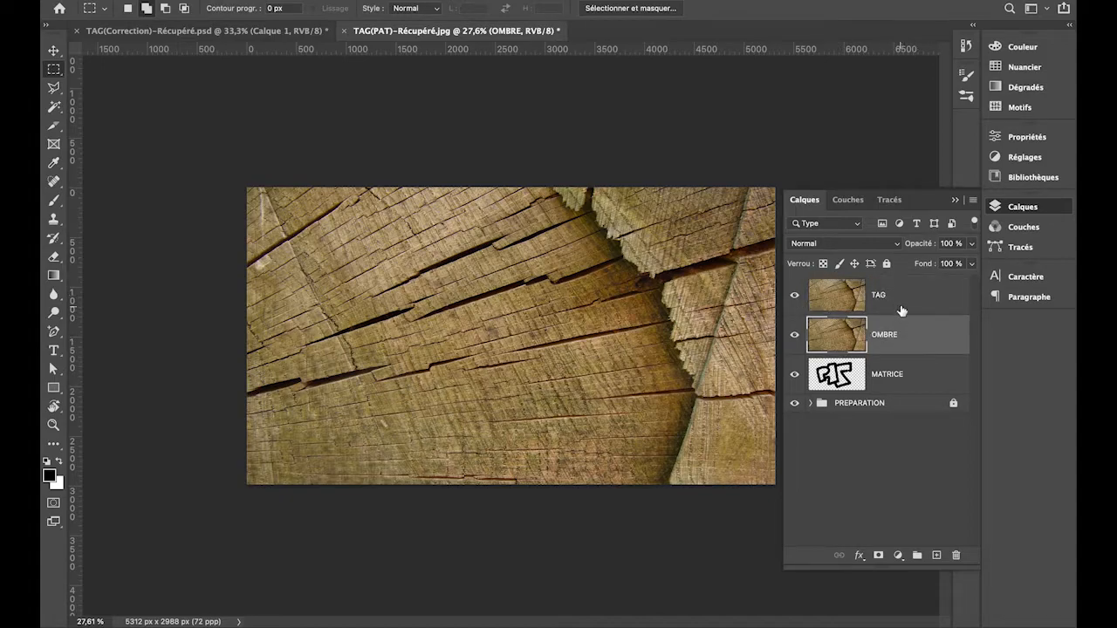
click(898, 305)
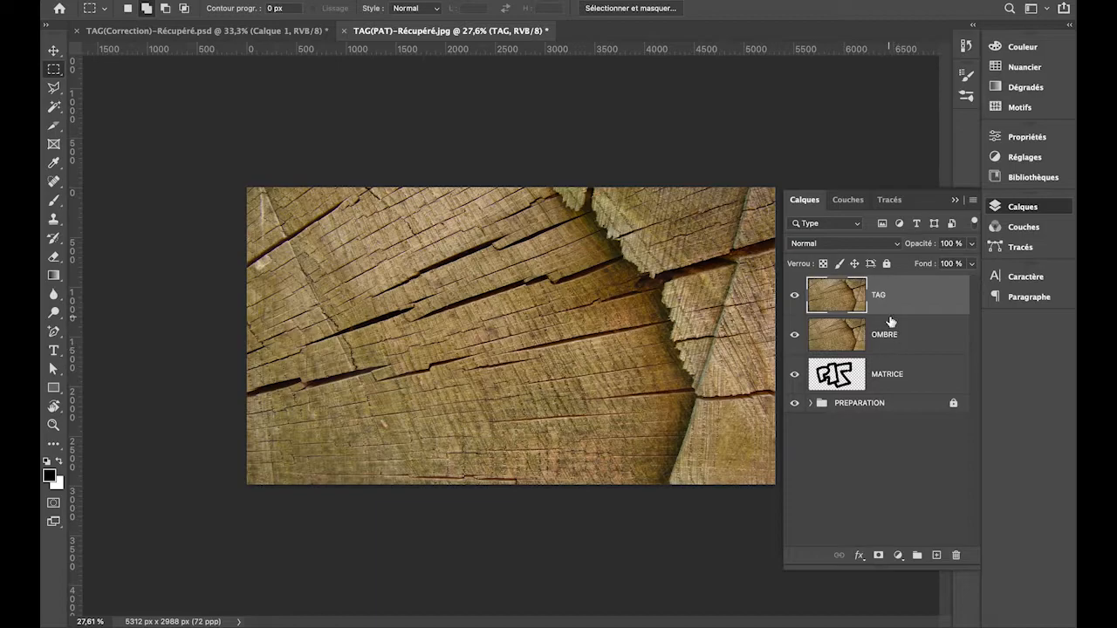
click(891, 341)
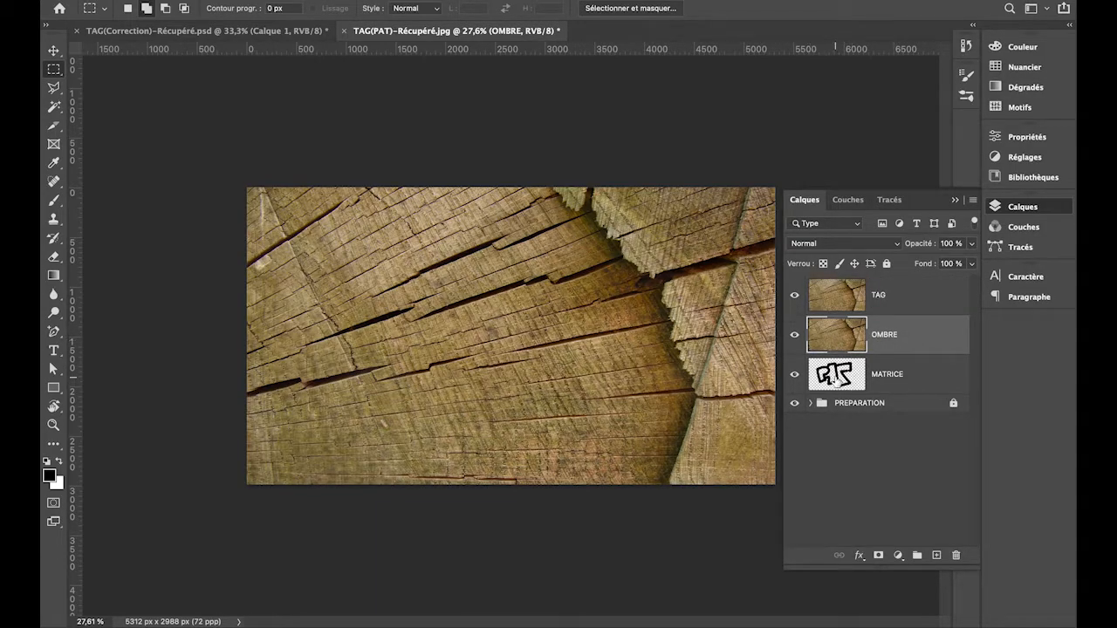
Step: Load the MATRICE lettering as a selection and use it to add a layer mask to the TAG layer
click(836, 377)
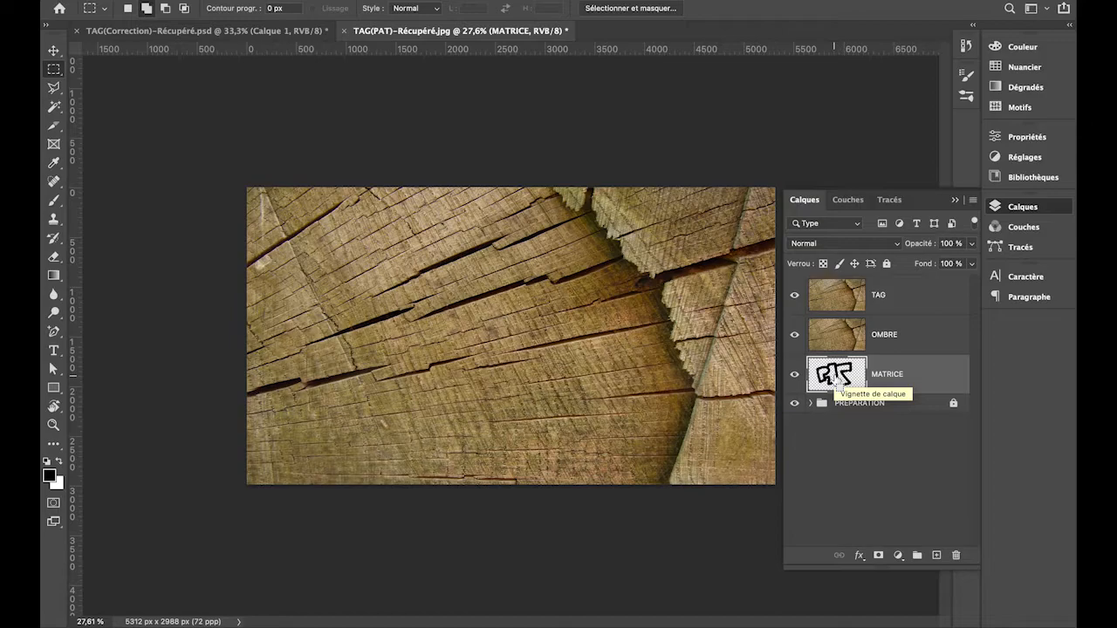
super+click(836, 377)
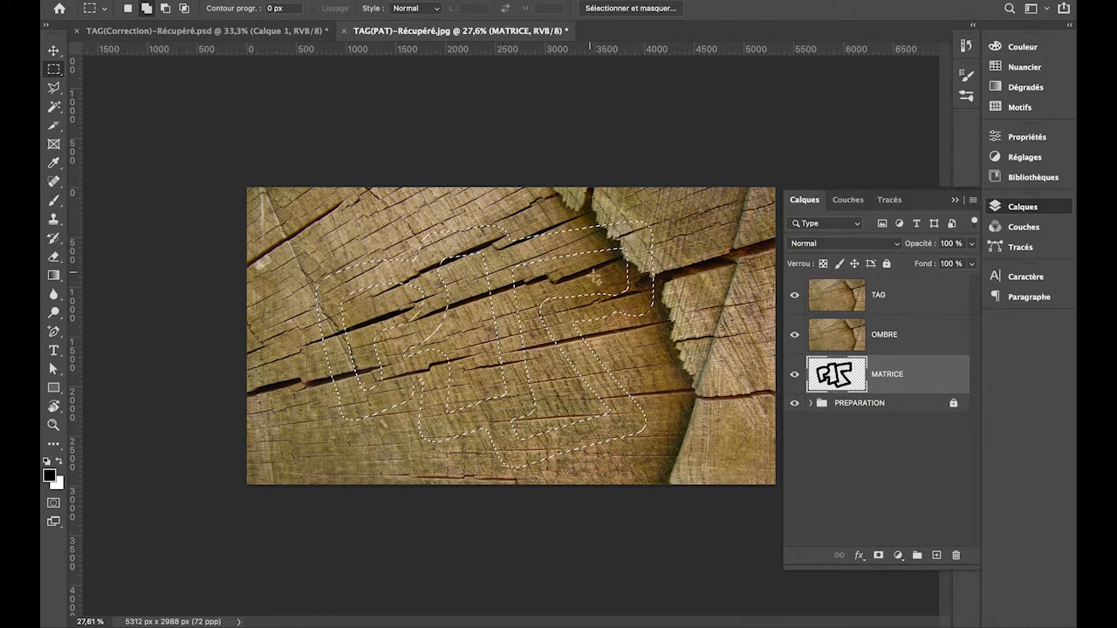
click(884, 304)
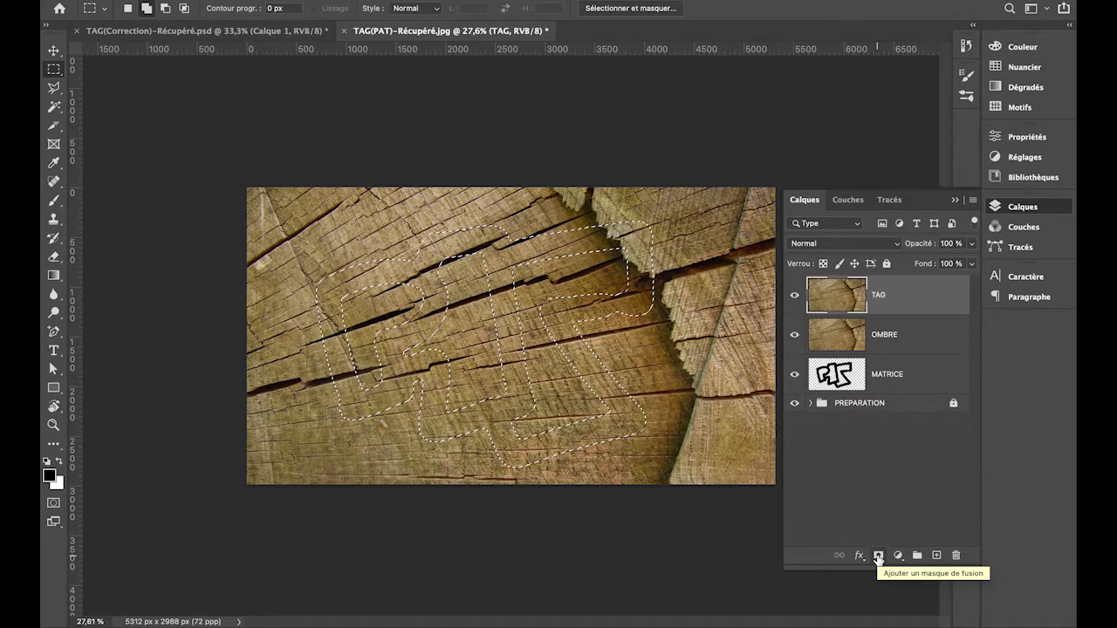
click(878, 556)
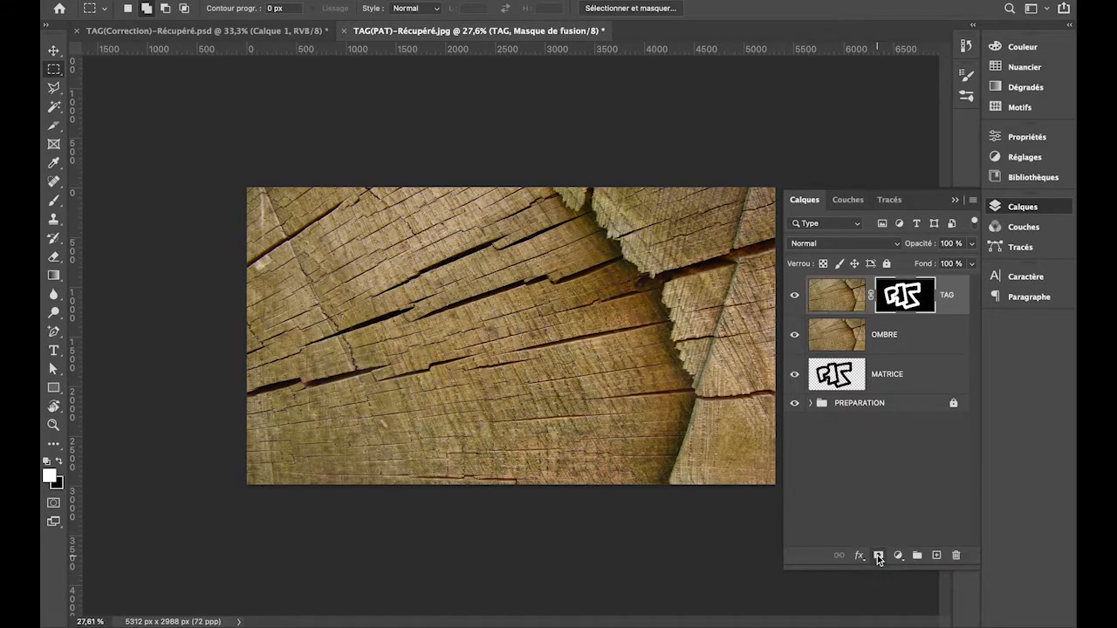
Step: Hide the OMBRE layer to check the masked TAG lettering, select TAG's image thumbnail, and show OMBRE again
click(794, 337)
click(794, 337)
click(794, 337)
click(840, 298)
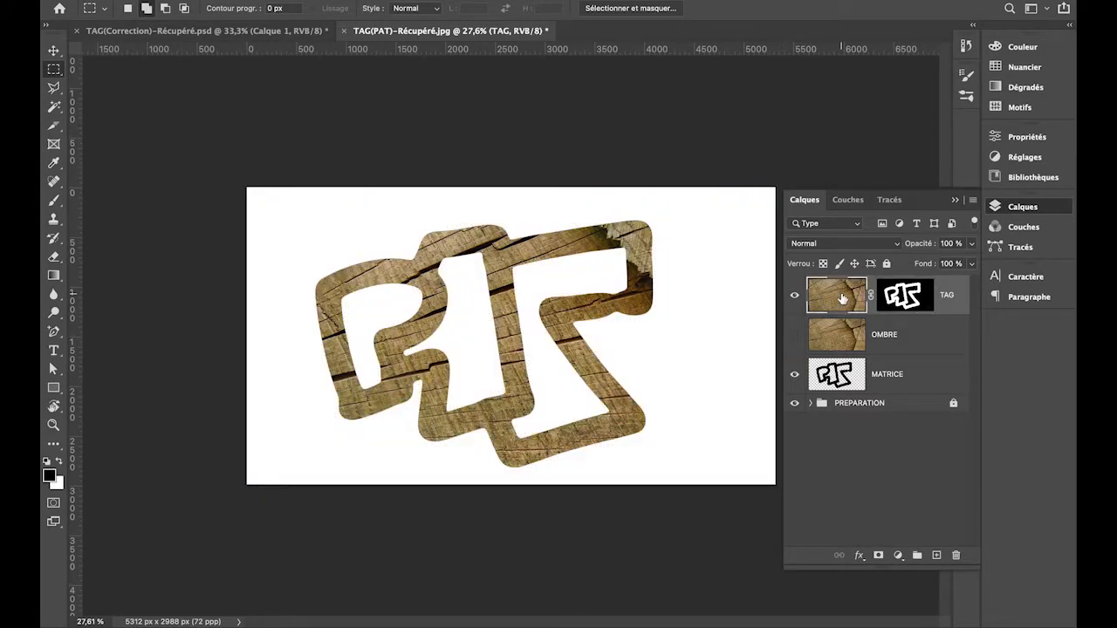
click(794, 337)
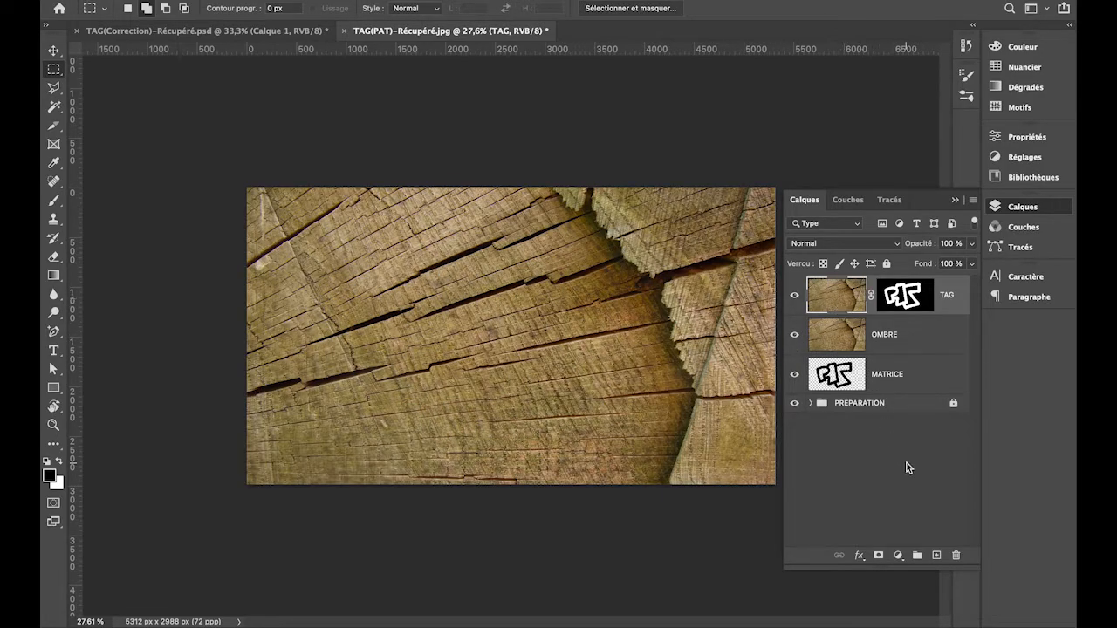
Step: Add a Brightness/Contrast adjustment above the TAG layer with brightness 49 and contrast 31
click(900, 557)
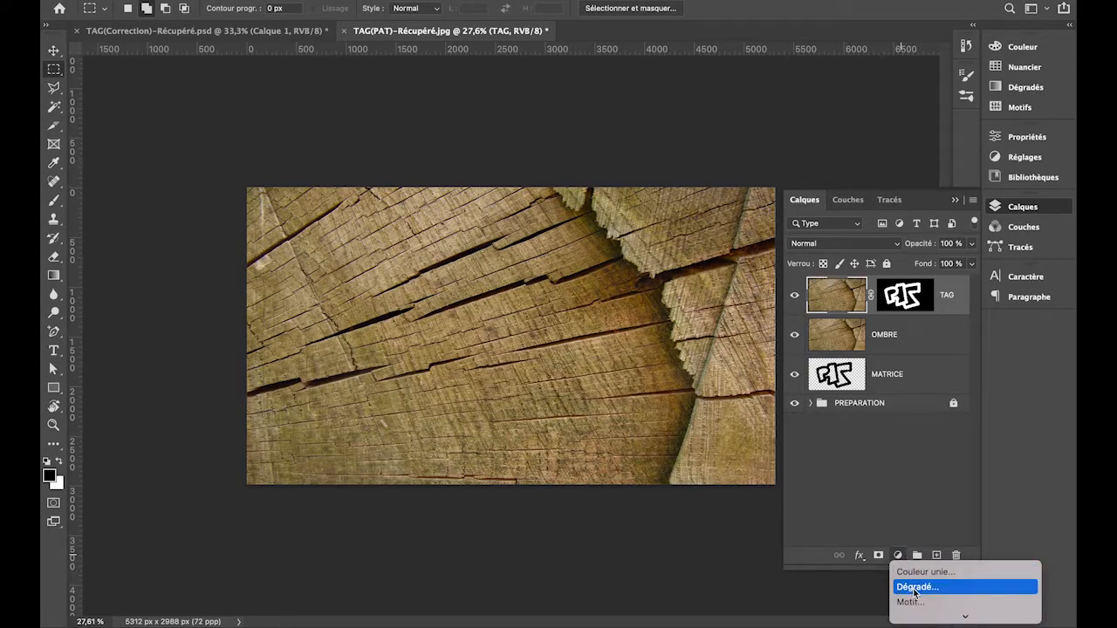
scroll(913, 586, down, 3)
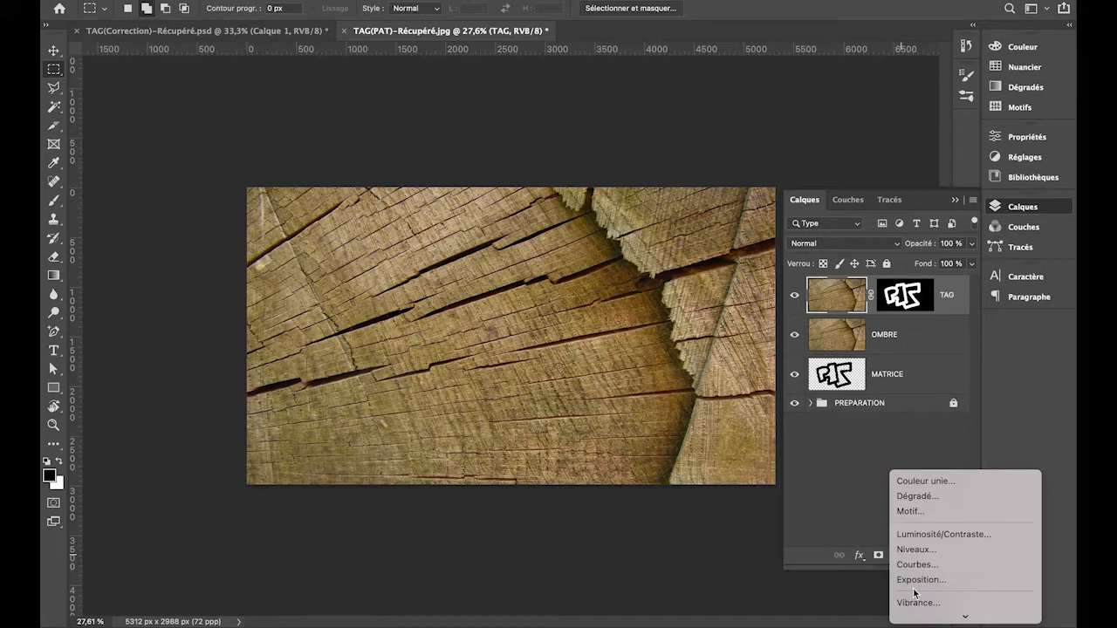
scroll(914, 593, down, 2)
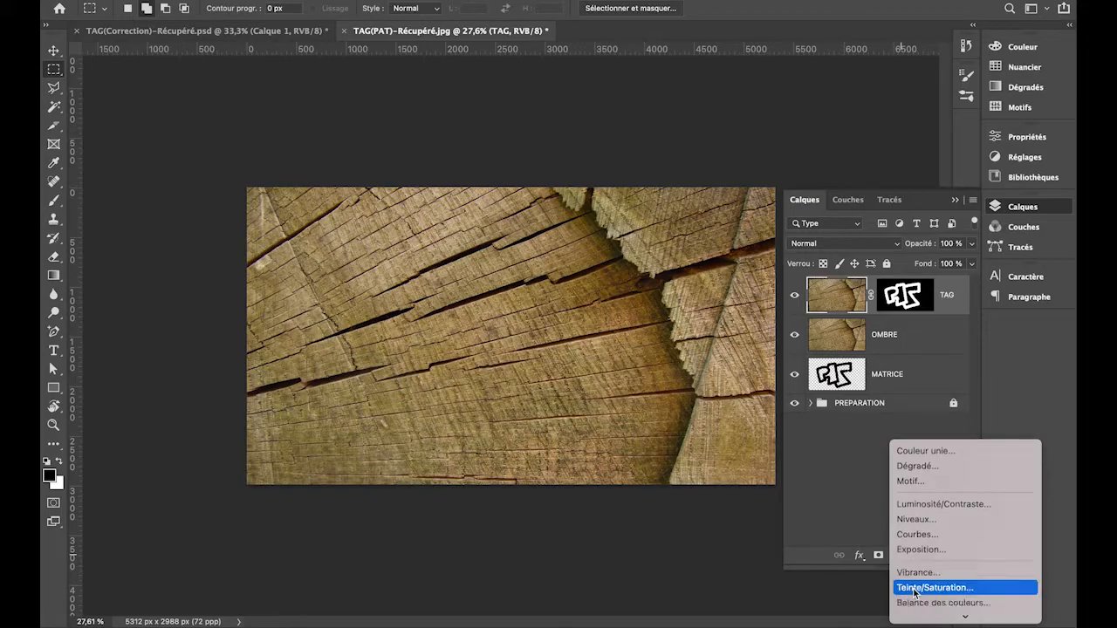
click(924, 503)
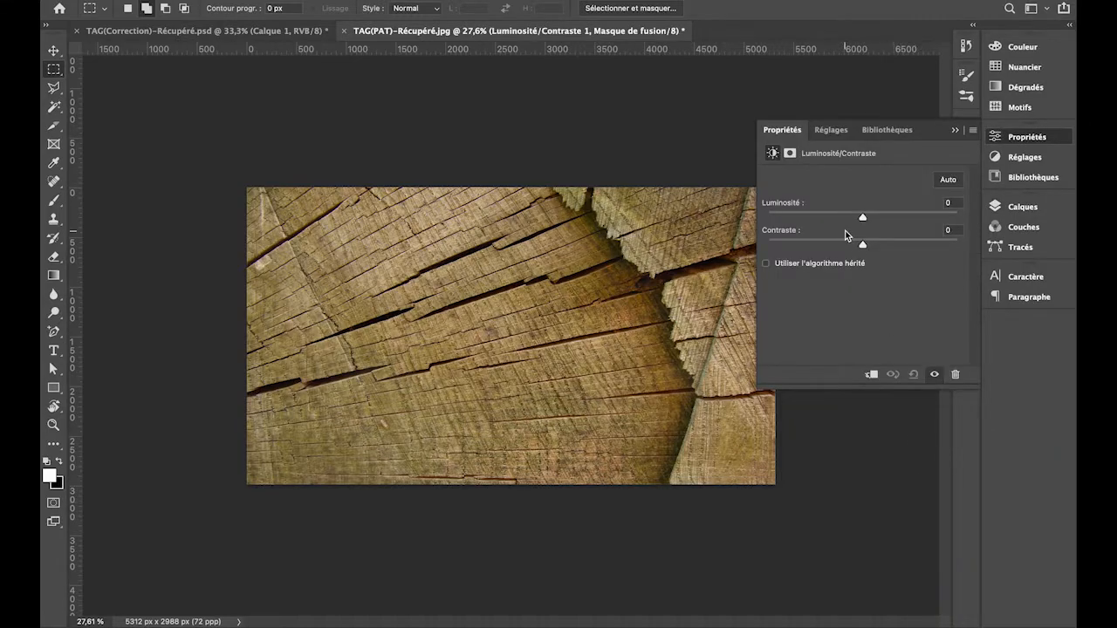
drag(889, 219, 895, 220)
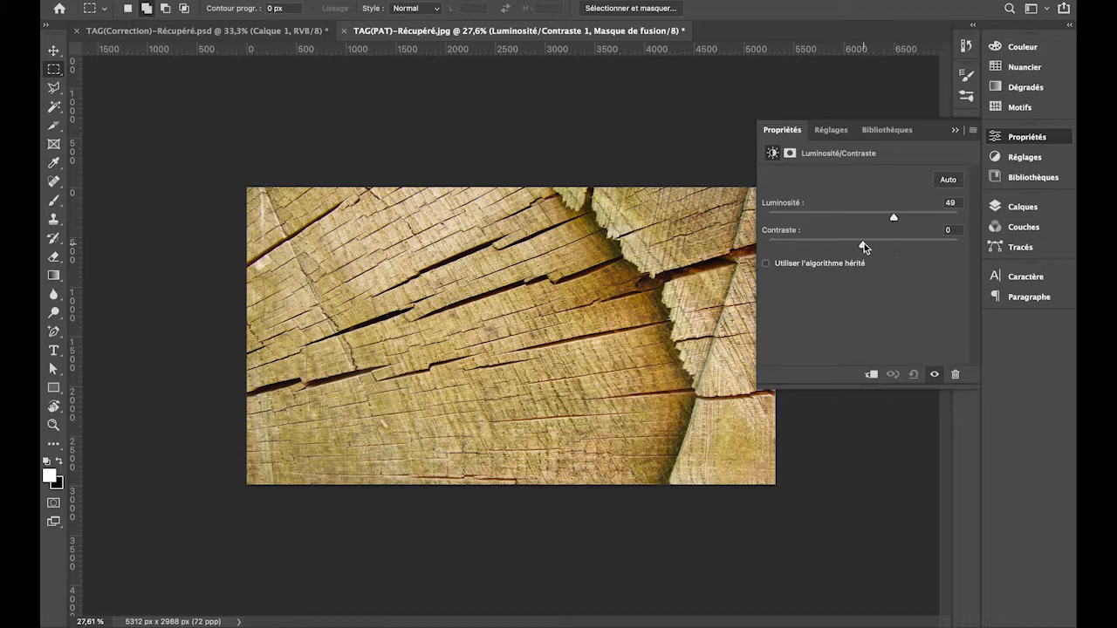
click(893, 245)
Step: Clip the Brightness/Contrast adjustment to the TAG layer and set brightness to 34 and contrast to 58
click(871, 375)
click(872, 375)
click(872, 375)
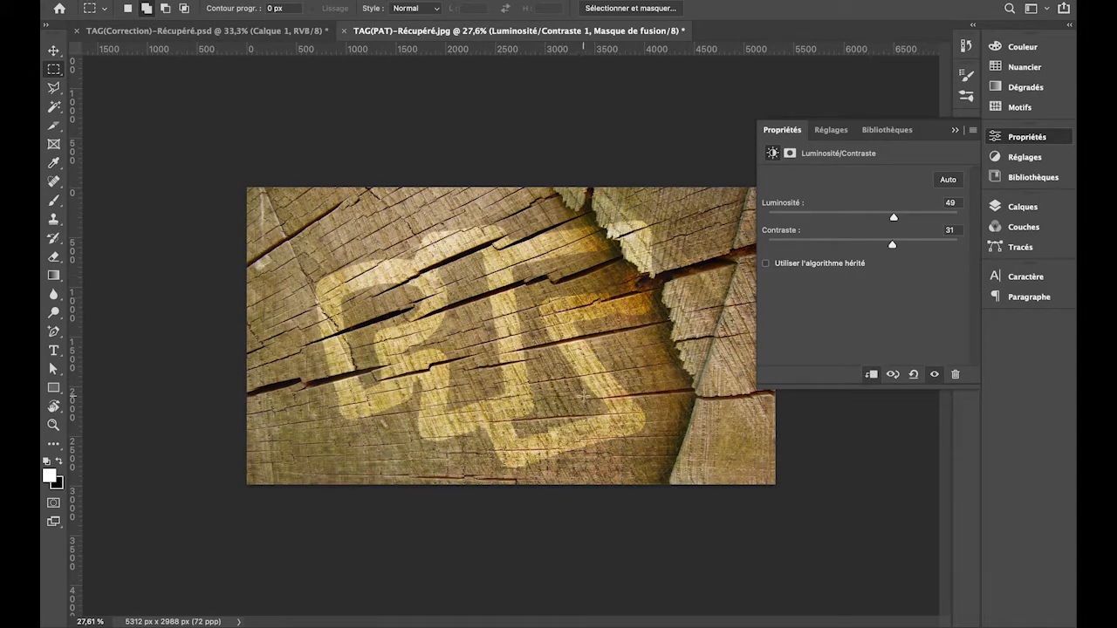
drag(896, 225, 918, 246)
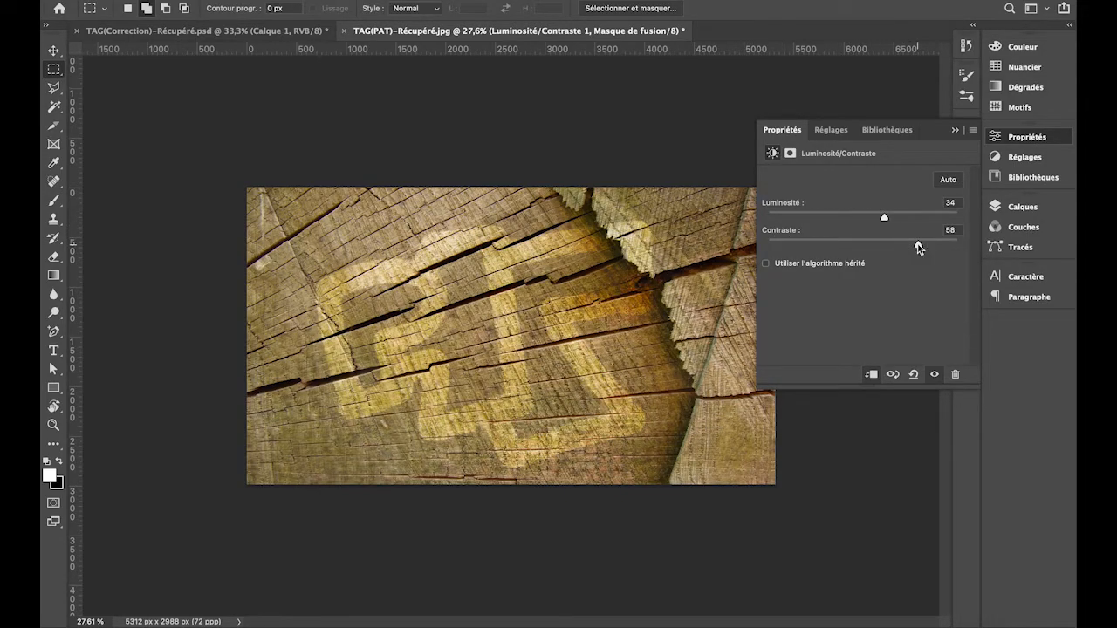
Step: Load the MATRICE lettering as a selection and make OMBRE the active layer
click(956, 130)
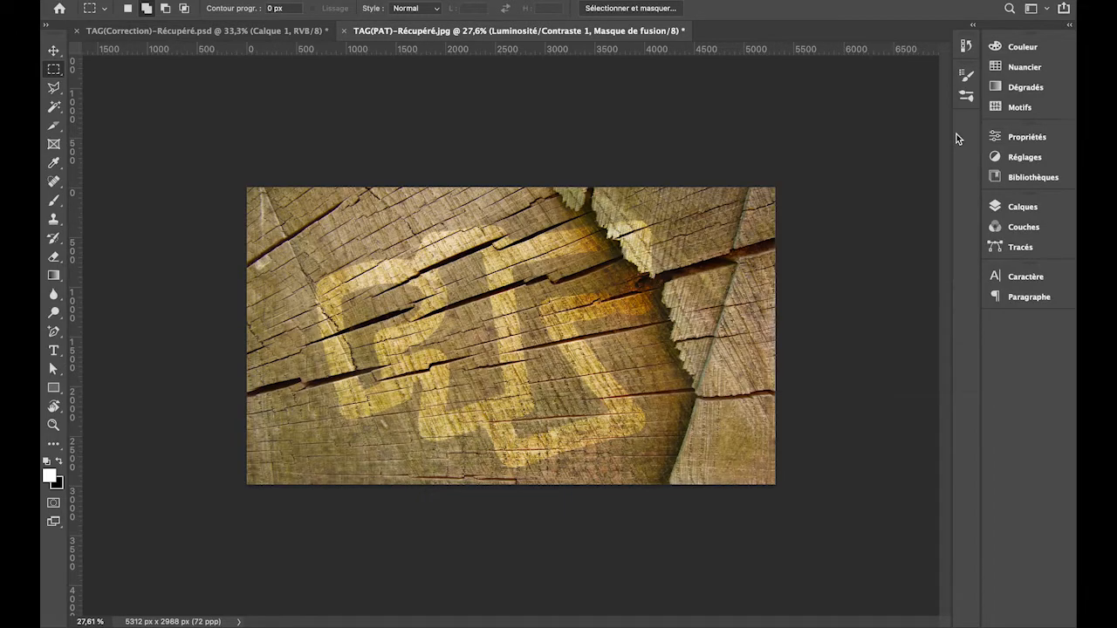
click(1024, 213)
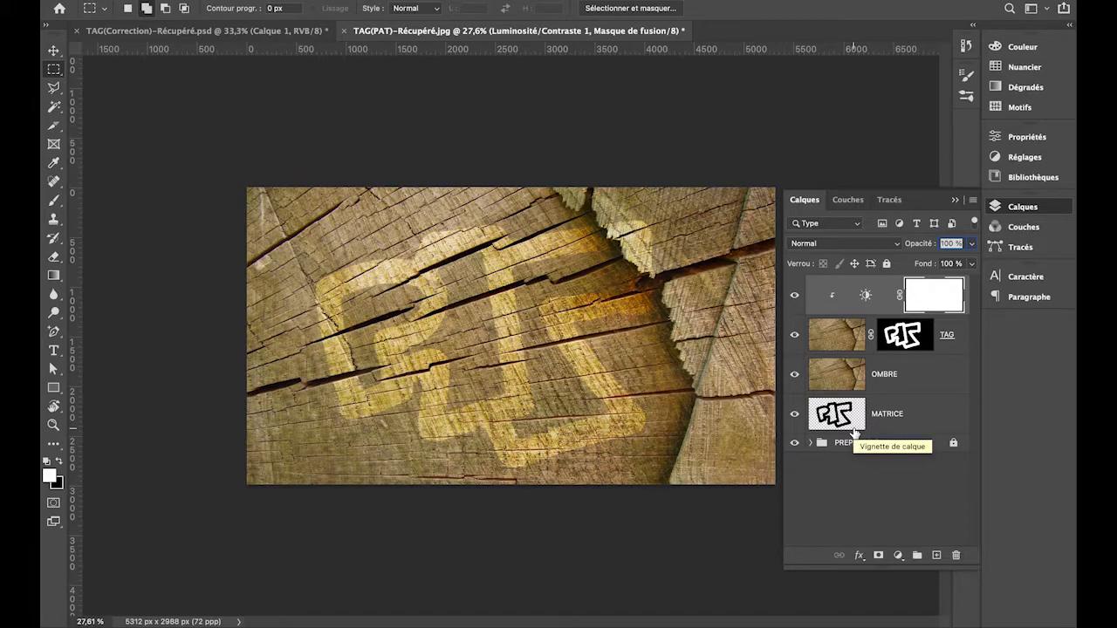
click(847, 377)
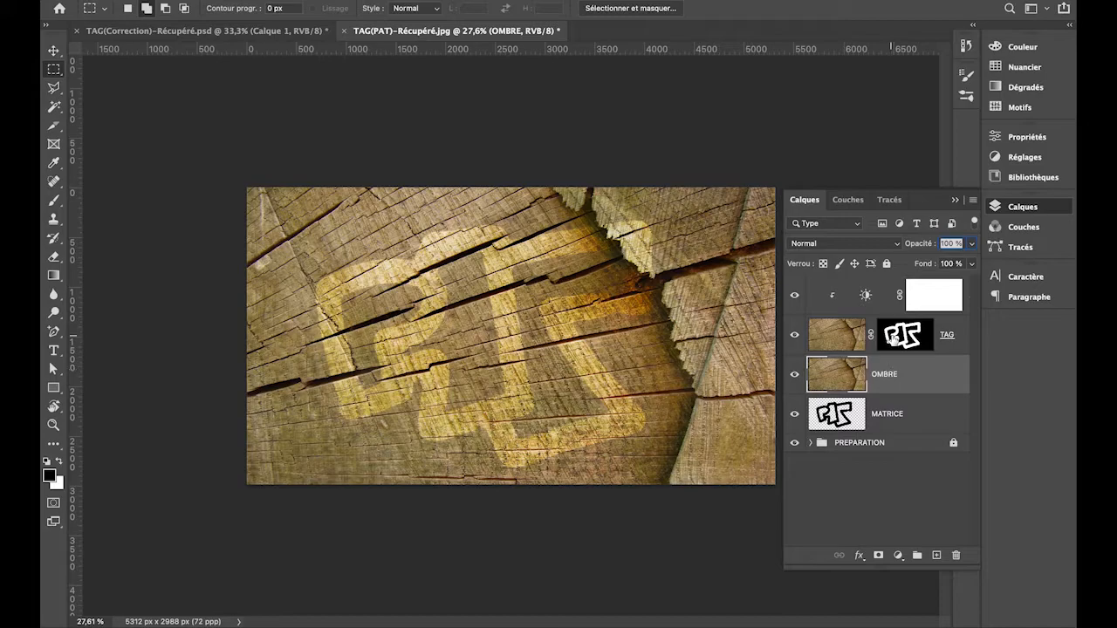
click(894, 342)
click(828, 417)
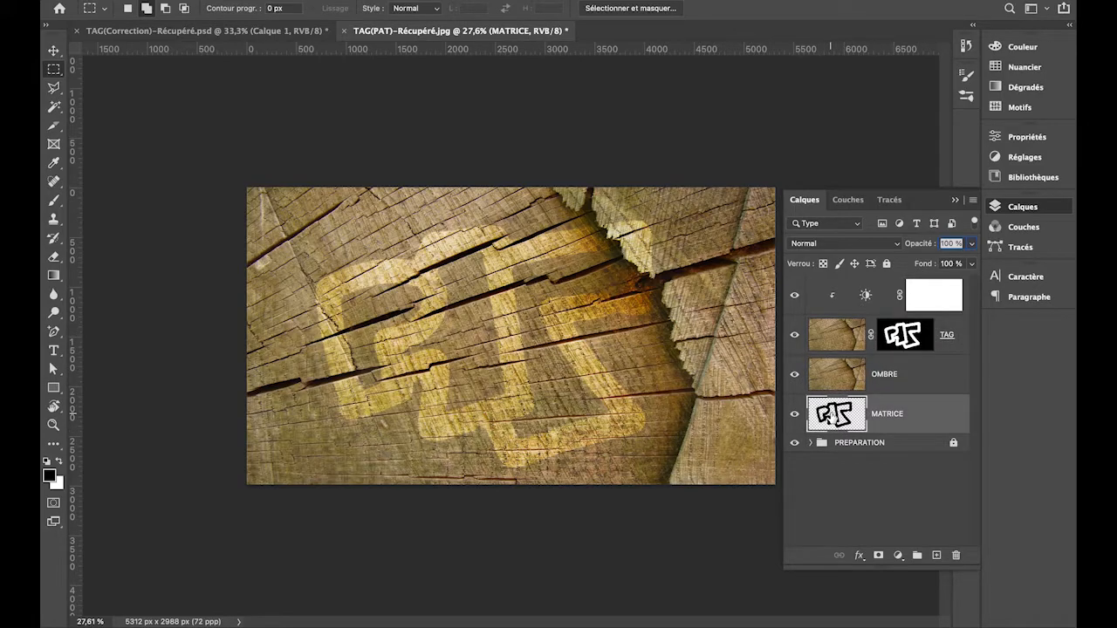
super+click(833, 417)
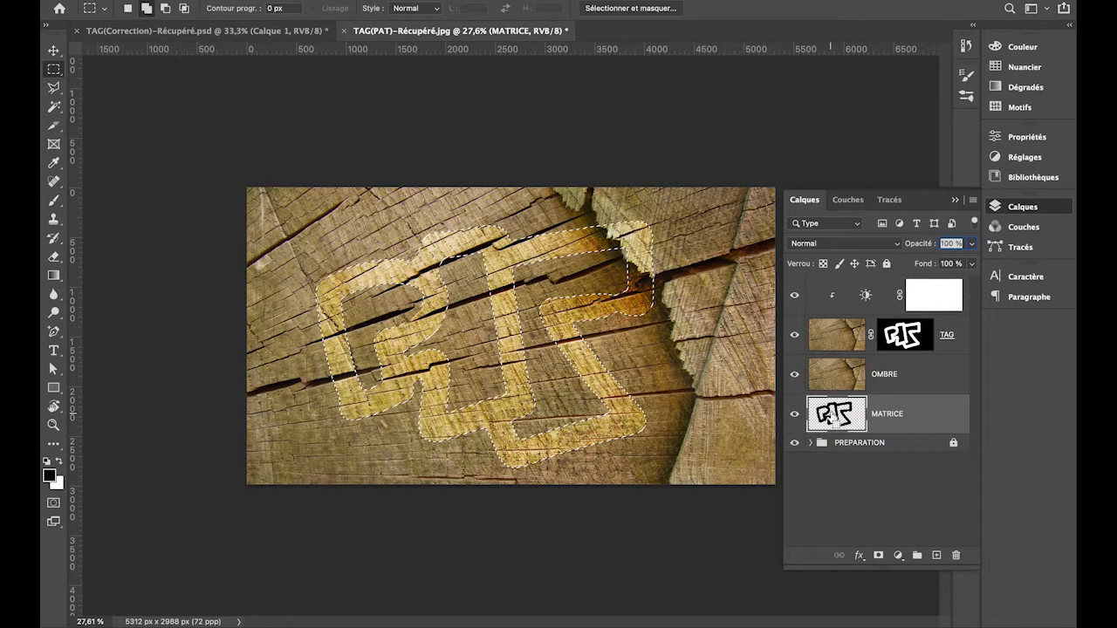
click(925, 376)
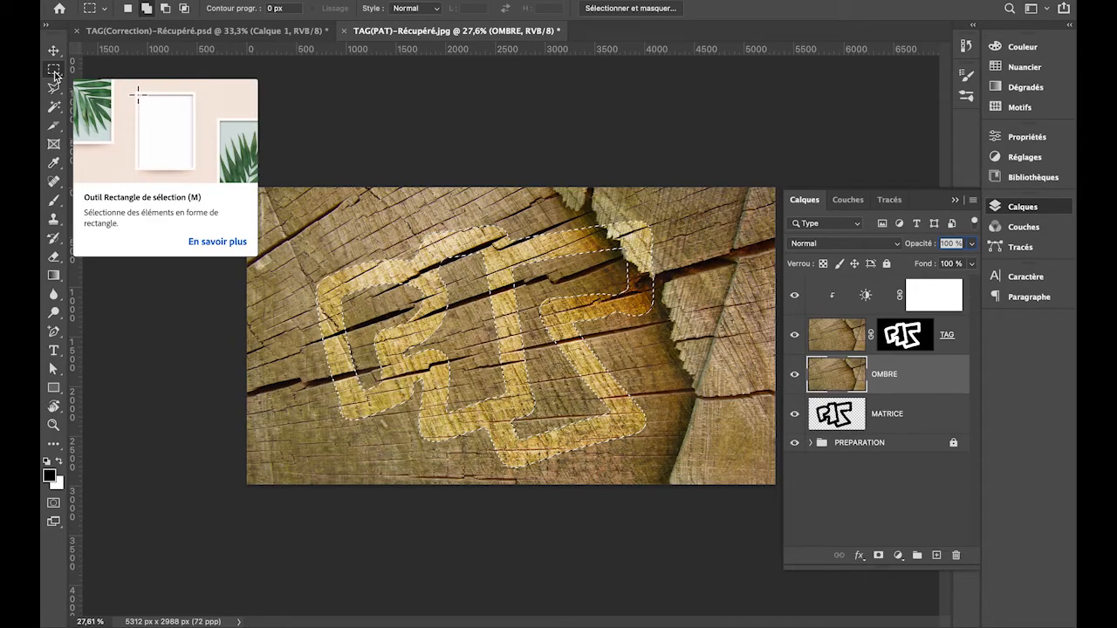
Step: Refine the selection in Select and Mask with feather 80.8 px, contrast 50% and shift edge +29%
click(617, 12)
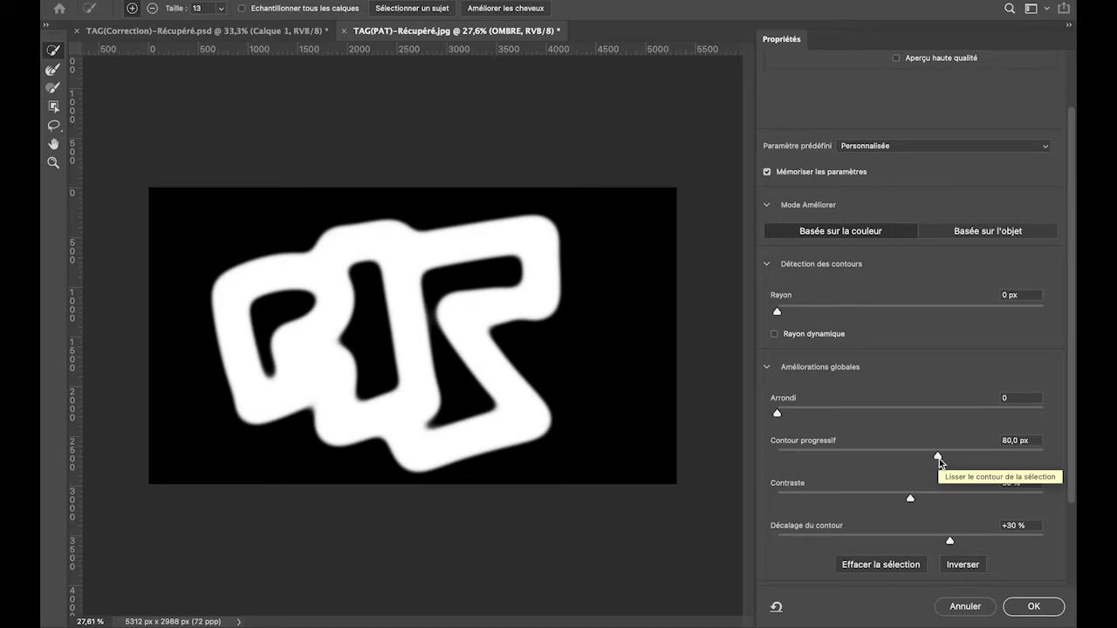
drag(939, 459, 940, 460)
drag(942, 461, 938, 460)
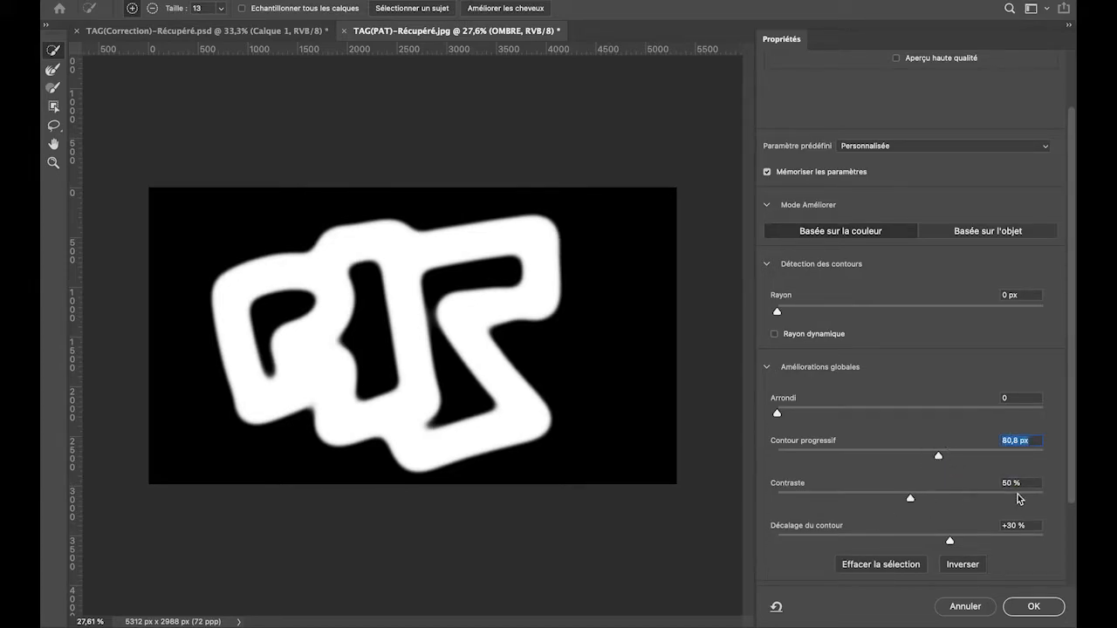
drag(1025, 484, 1001, 486)
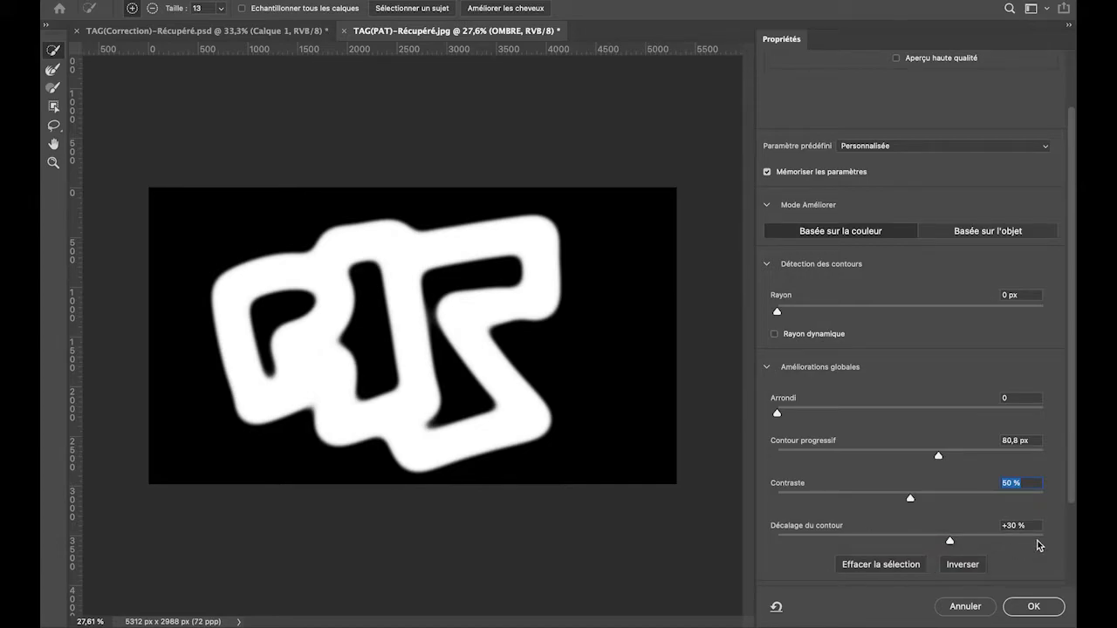
drag(1035, 525, 986, 525)
mouse_move(951, 543)
mouse_down()
mouse_move(1052, 536)
mouse_move(920, 535)
mouse_move(951, 537)
mouse_up()
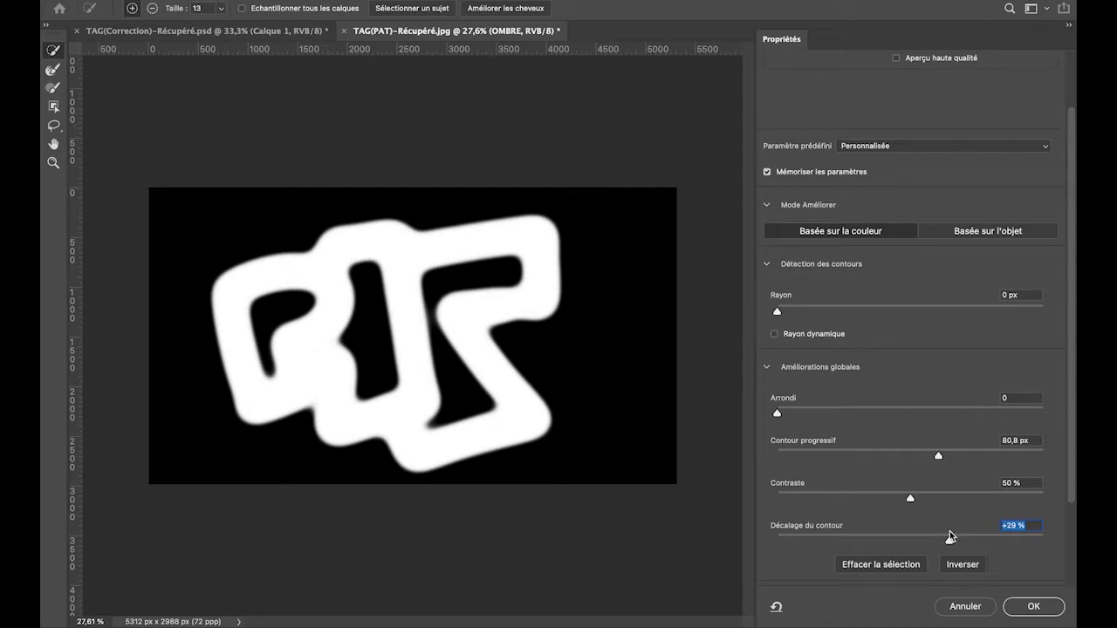
click(1043, 608)
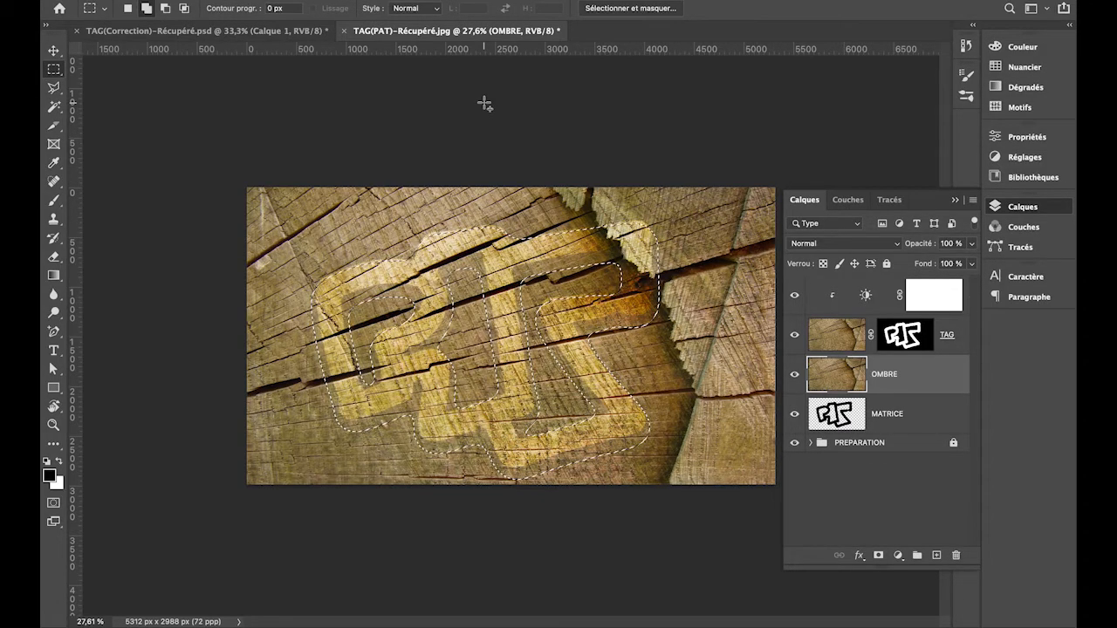
Step: Nudge the softened selection outline slightly to the right so it is offset from the tag lettering like a cast shadow
key(shift+Right)
key(shift+Right)
key(shift+Right)
key(shift+Right)
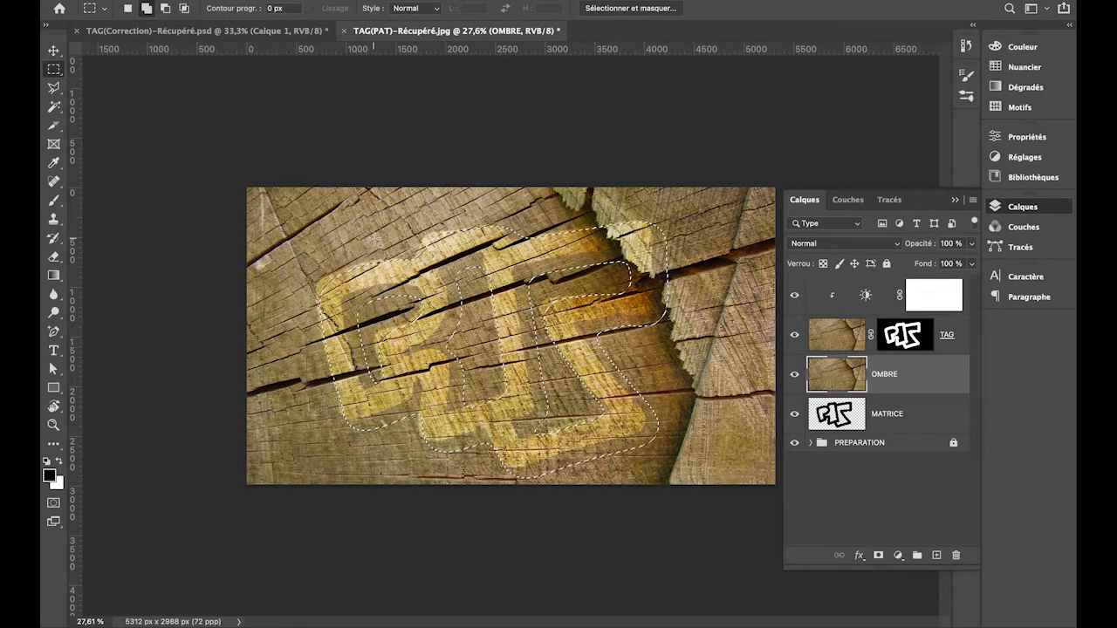
scroll(522, 346, up, 5)
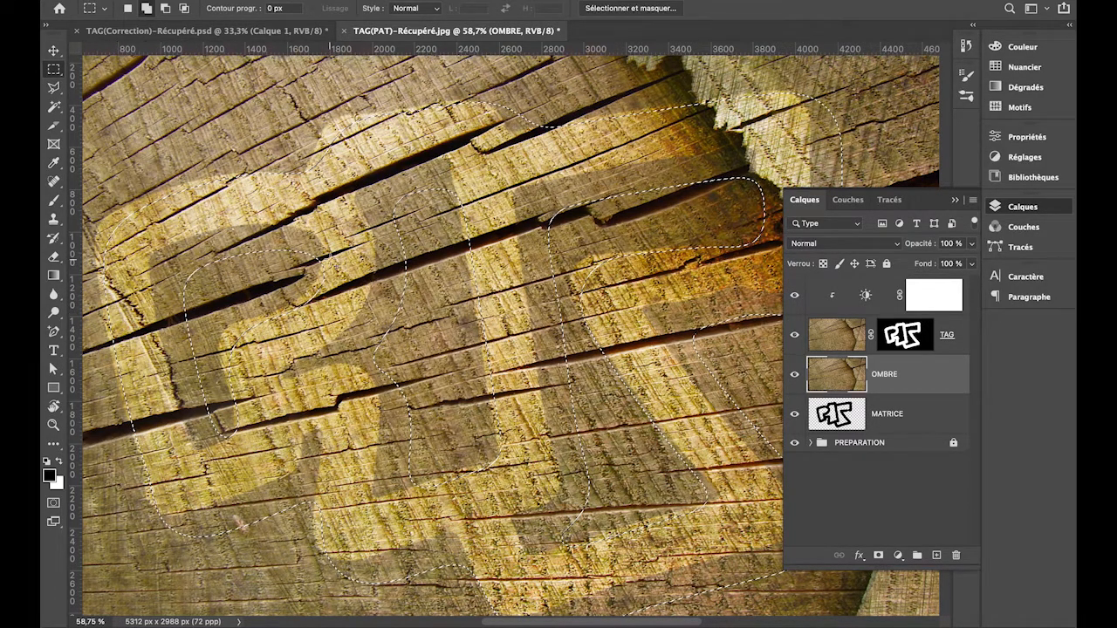
scroll(332, 263, down, 3)
scroll(331, 262, down, 2)
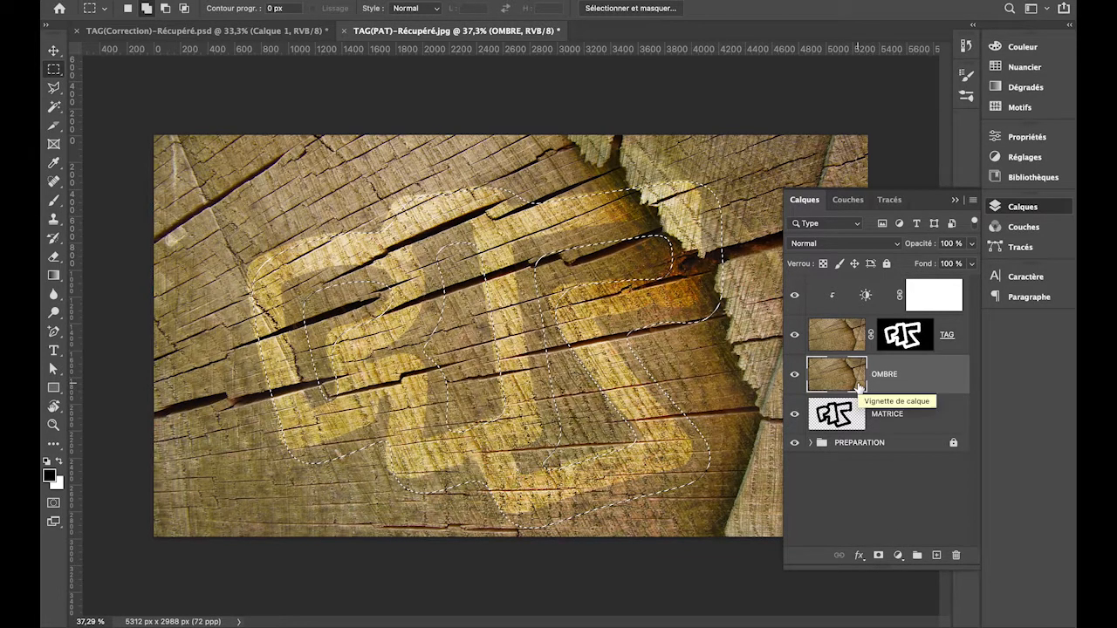
Step: Add a Brightness/Contrast adjustment above OMBRE, masked by the selection, with brightness -92 and contrast -5
click(897, 556)
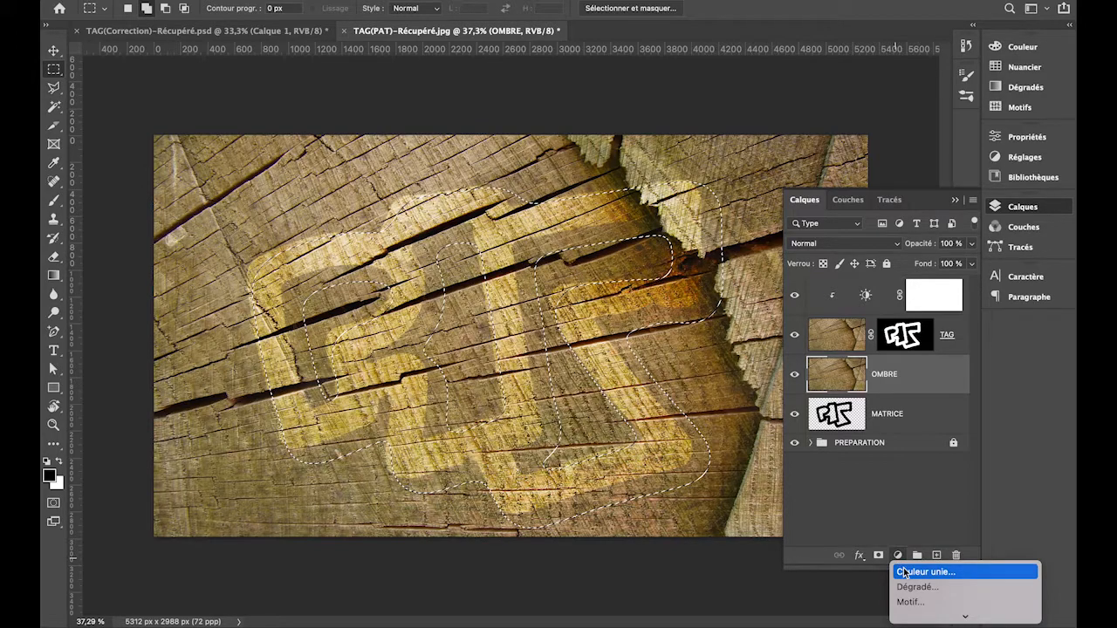
mouse_move(919, 619)
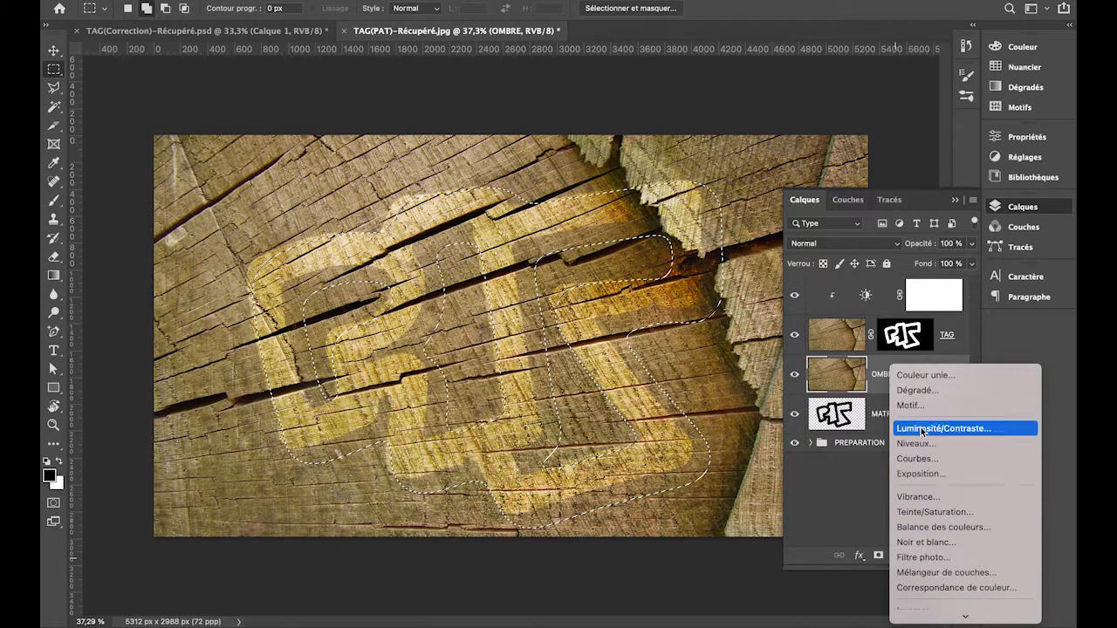
click(922, 429)
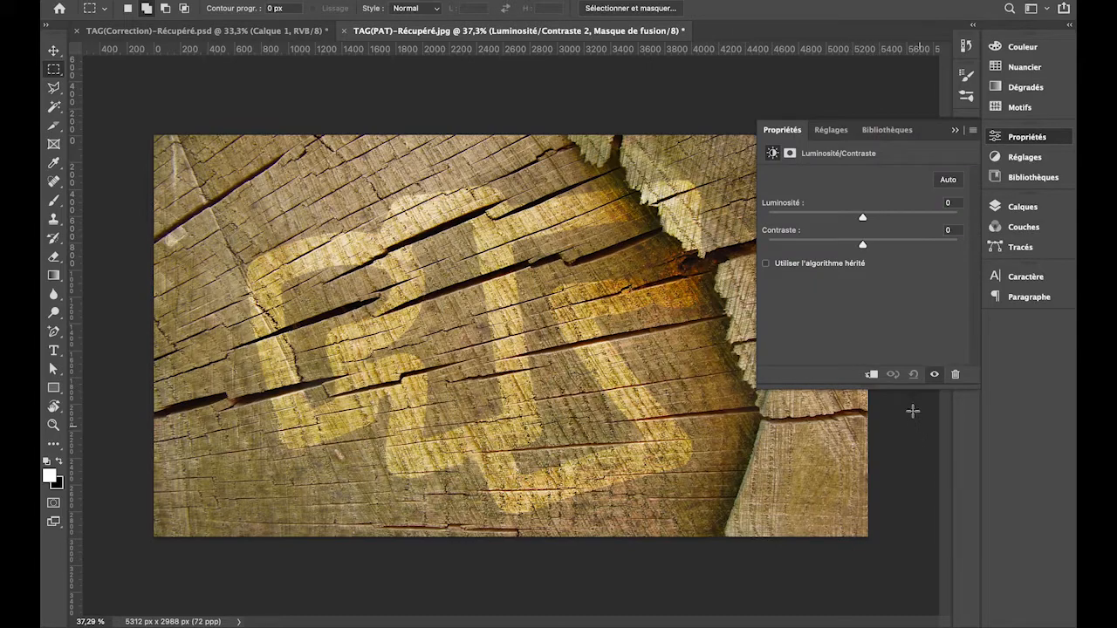
drag(808, 241, 852, 242)
click(807, 218)
mouse_move(806, 218)
mouse_down()
mouse_move(852, 246)
mouse_move(815, 249)
mouse_move(858, 247)
mouse_move(782, 219)
mouse_move(805, 216)
mouse_up()
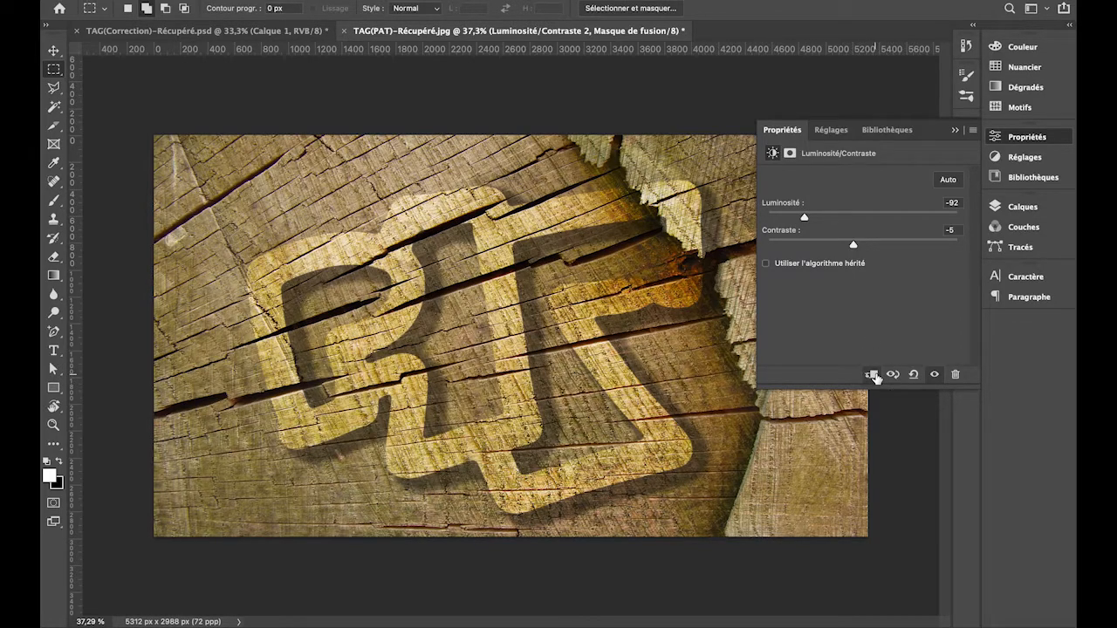
click(955, 132)
Step: Expand the PREPARATION group, isolate Calque 0 to examine the original tag sketch, and show all layers again
click(1011, 214)
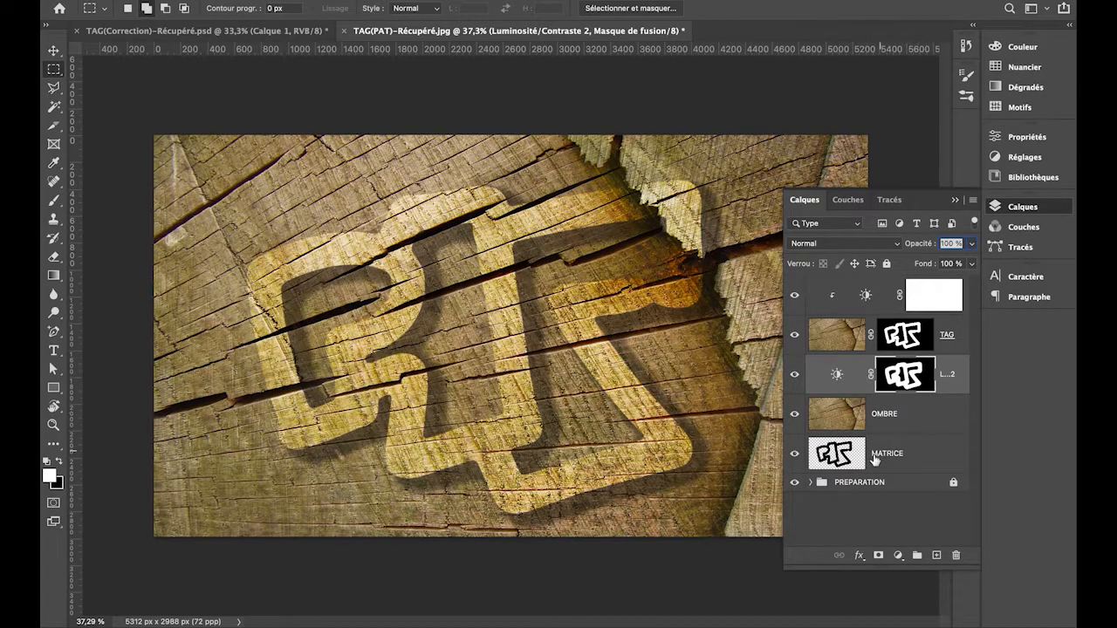
click(811, 483)
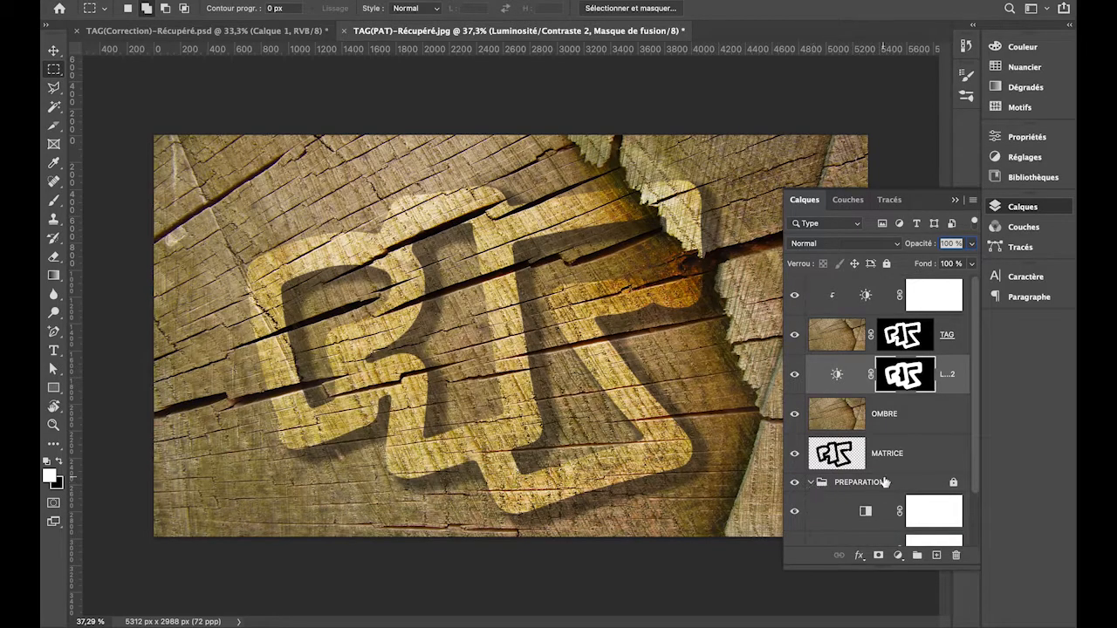
scroll(885, 482, down, 2)
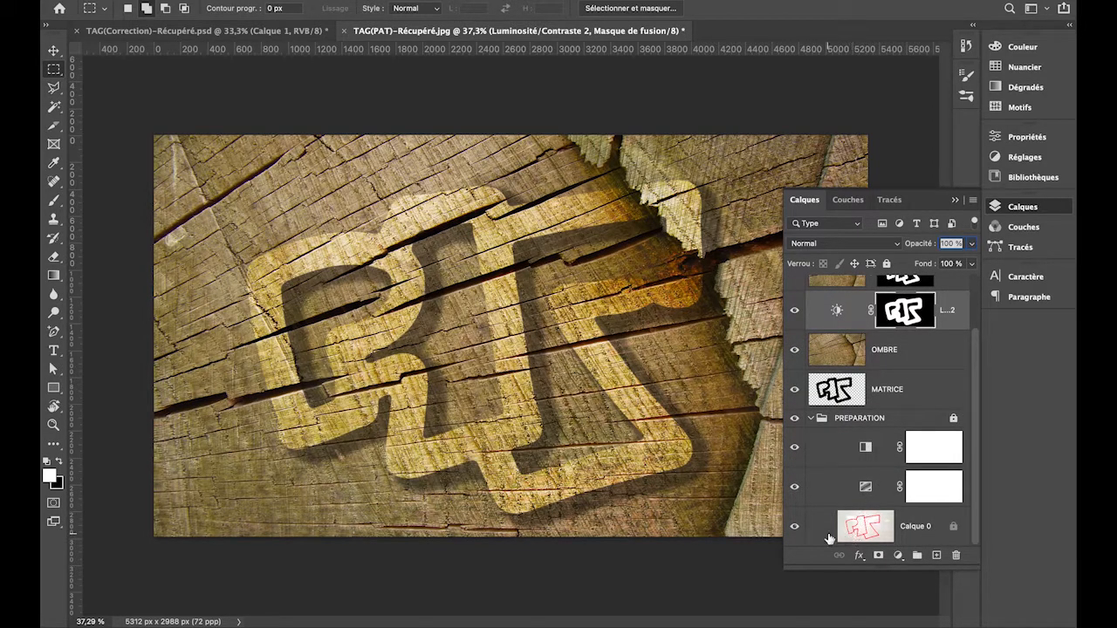
click(794, 528)
click(794, 529)
alt+click(794, 529)
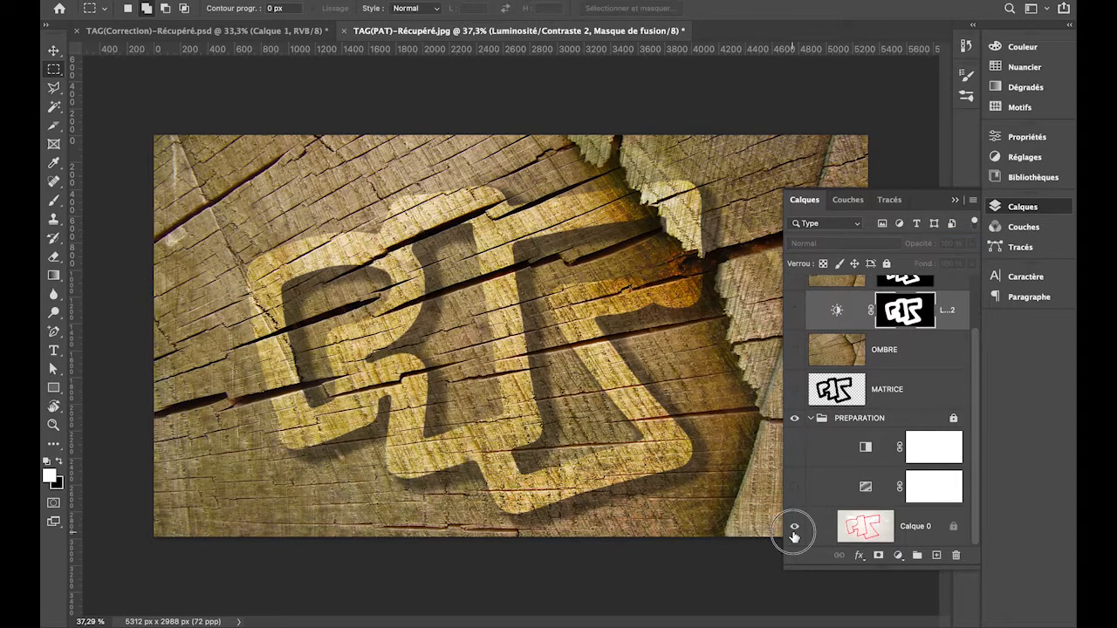
alt+click(794, 529)
alt+click(795, 529)
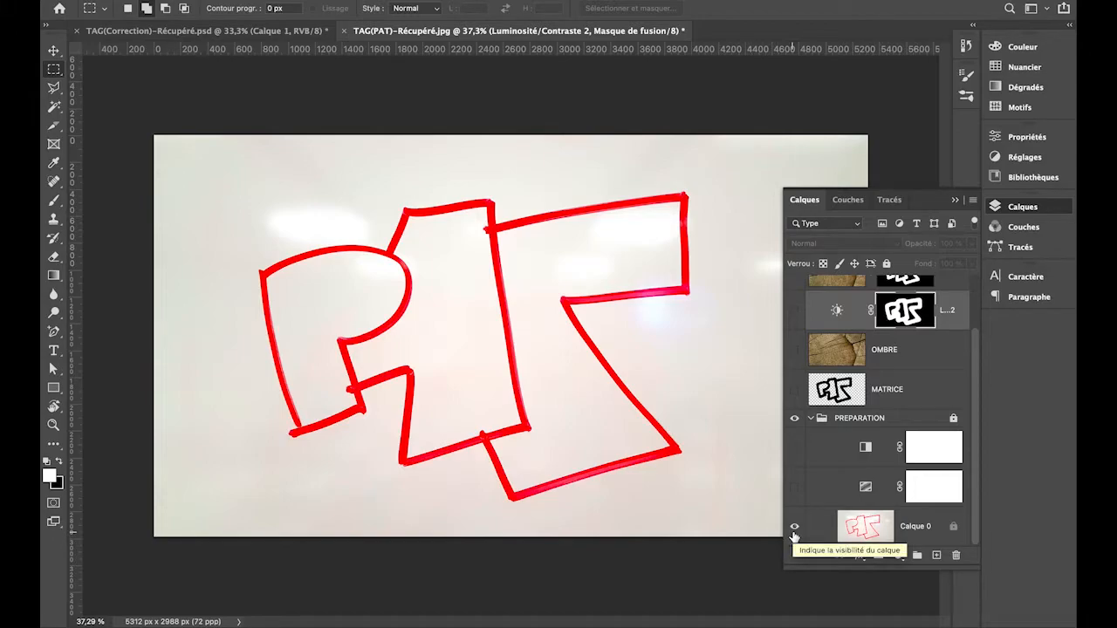
alt+click(794, 530)
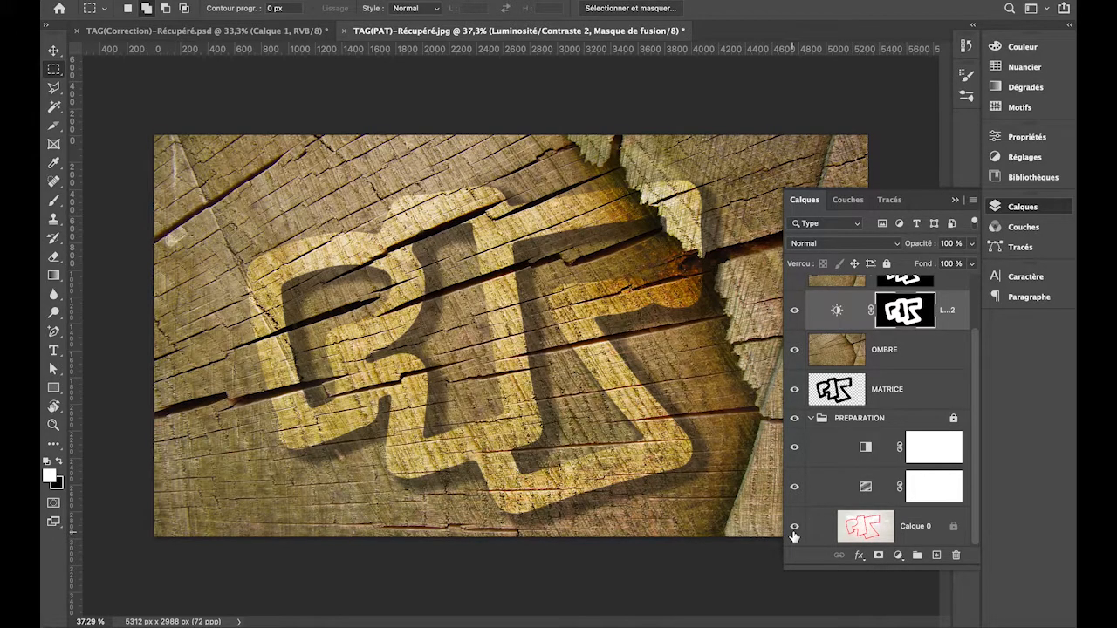